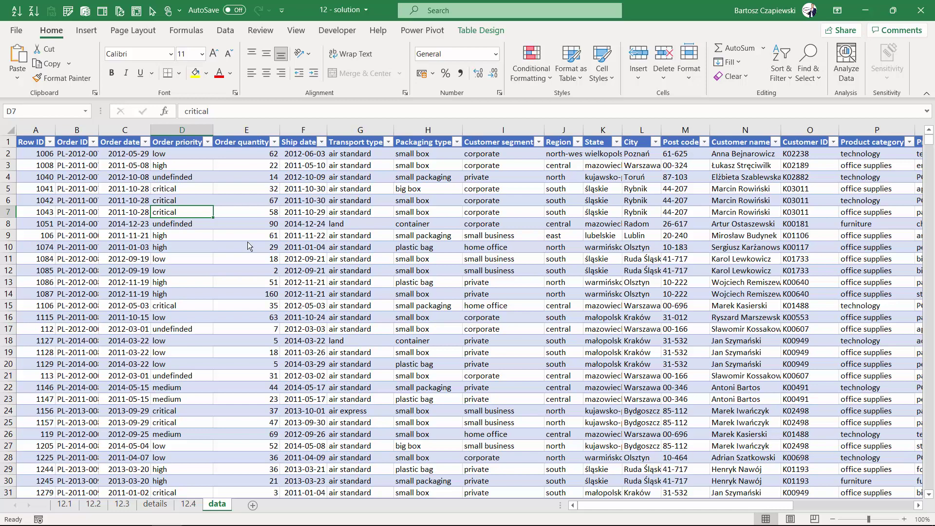
# Step: Add a 'How long' header in the first empty column after the order table
pyautogui.press('Up')
pyautogui.press('Up')
pyautogui.press('Up')
pyautogui.press('Up')
pyautogui.press('Up')
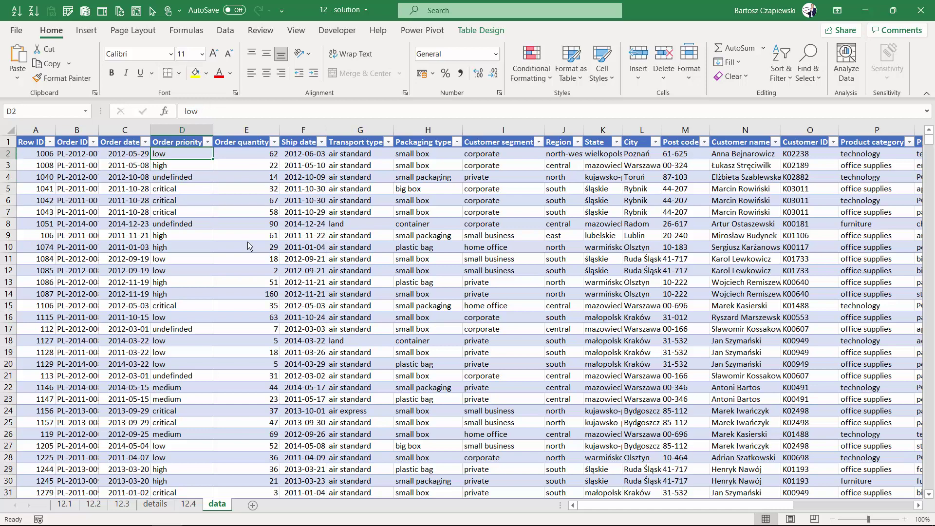
pyautogui.click(126, 130)
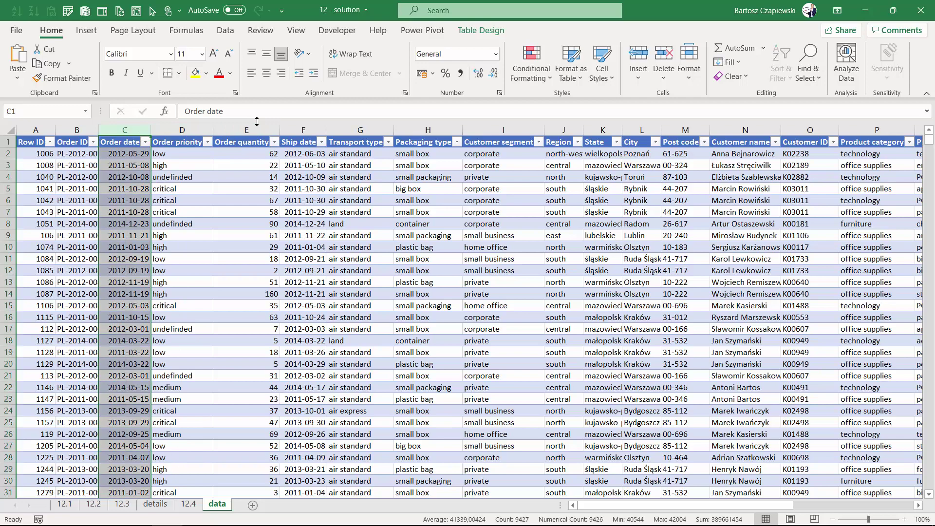
pyautogui.click(298, 128)
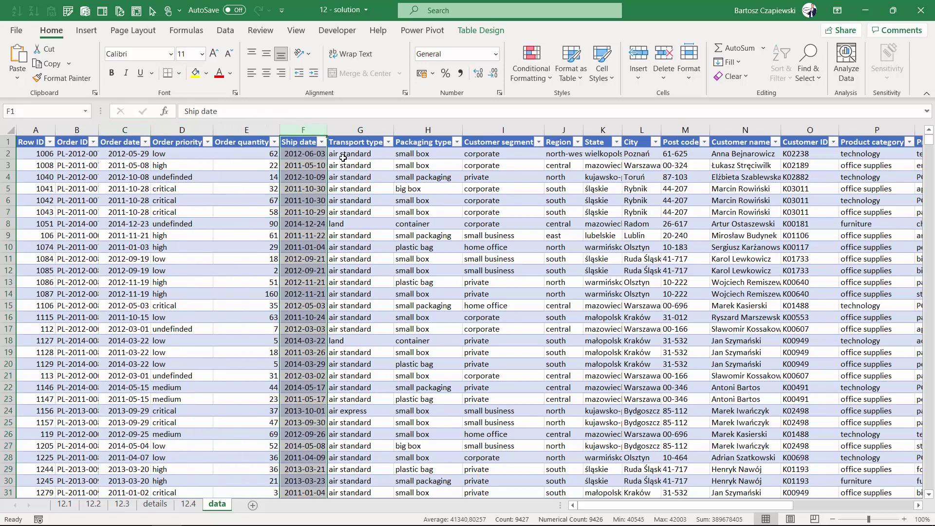
pyautogui.click(309, 155)
pyautogui.hotkey('ctrl', 'Right')
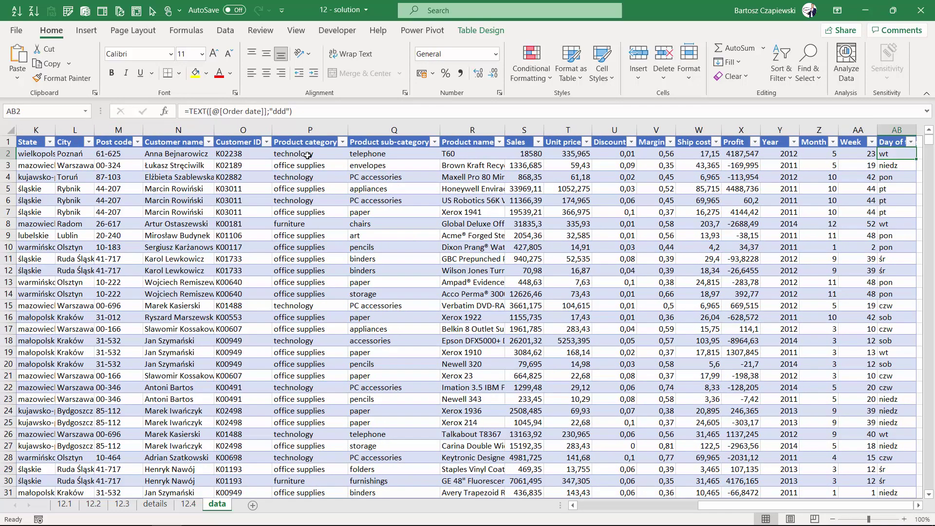
pyautogui.press('Right')
pyautogui.press('Up')
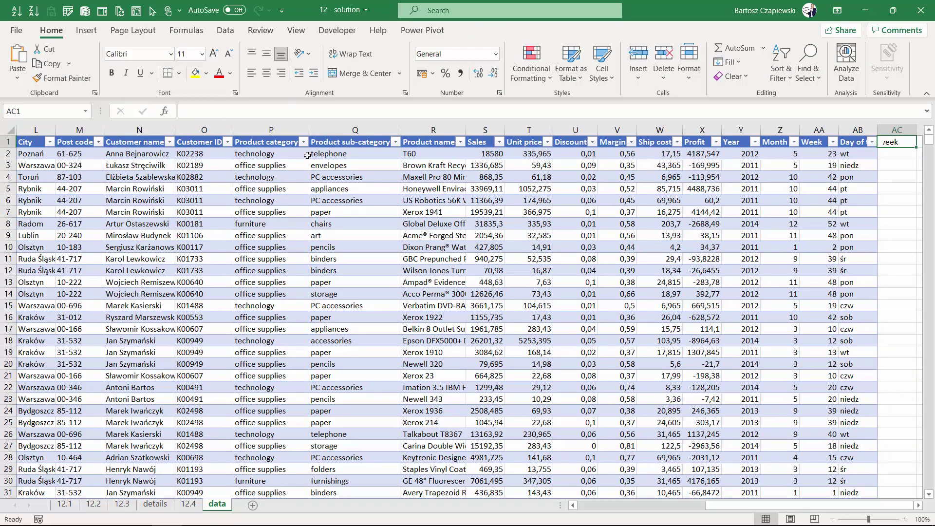
pyautogui.write('How long')
pyautogui.press('Return')
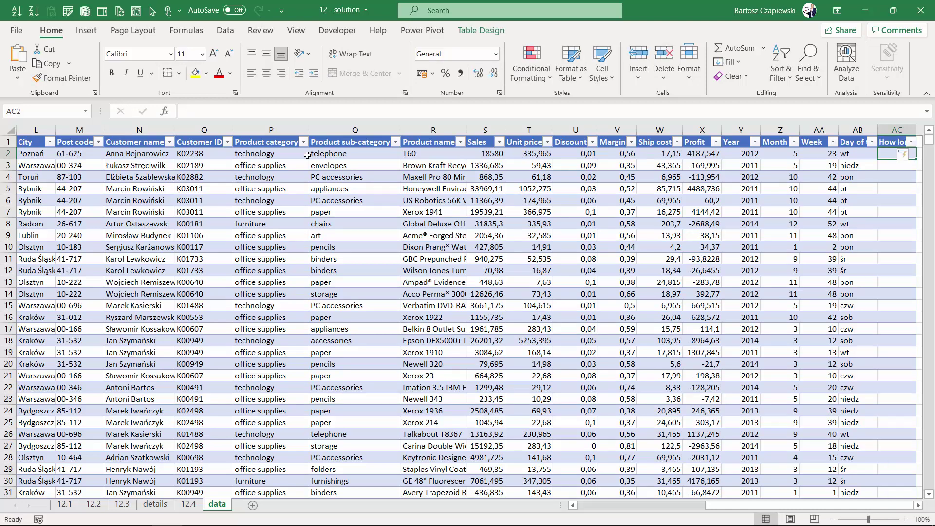
# Step: Enter =[@[Ship date]]-[@[Order date]] to fill the How long column
pyautogui.write('=')
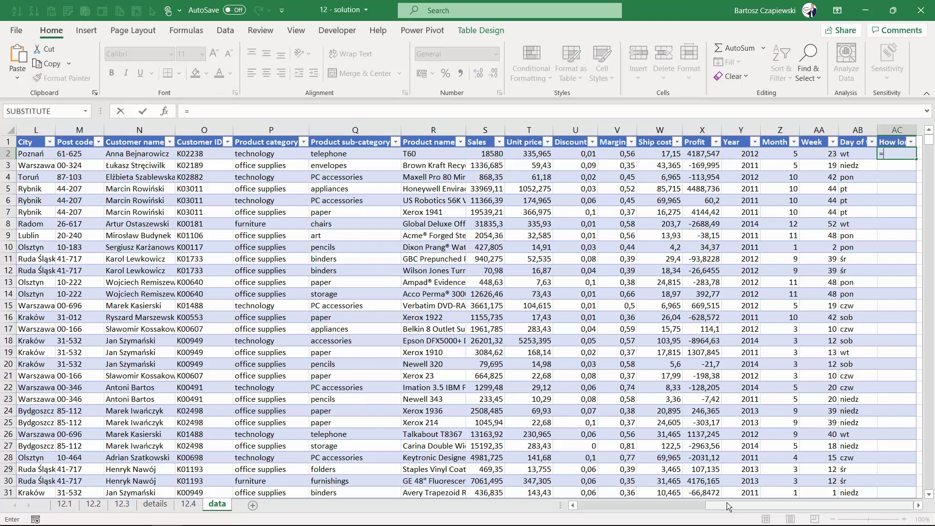
pyautogui.moveTo(728, 507); pyautogui.dragTo(599, 507)
pyautogui.click(294, 152)
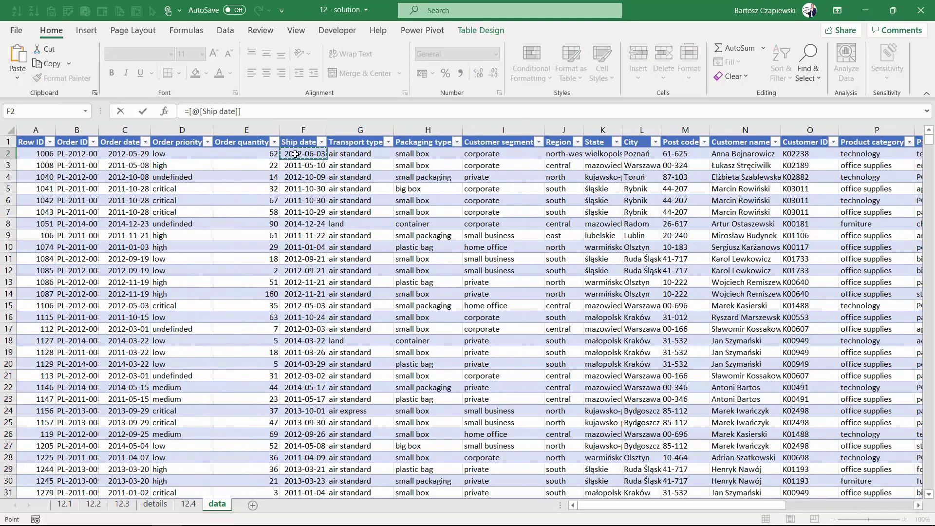
pyautogui.write('-')
pyautogui.click(129, 152)
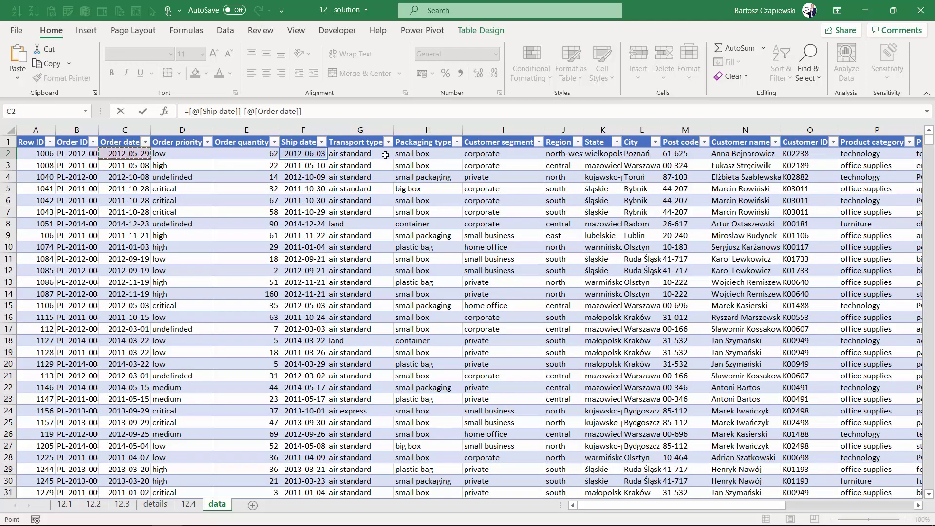
pyautogui.press('Return')
# Step: Check the How long values, from -363 to 91 days, in the column's filter list
pyautogui.click(900, 153)
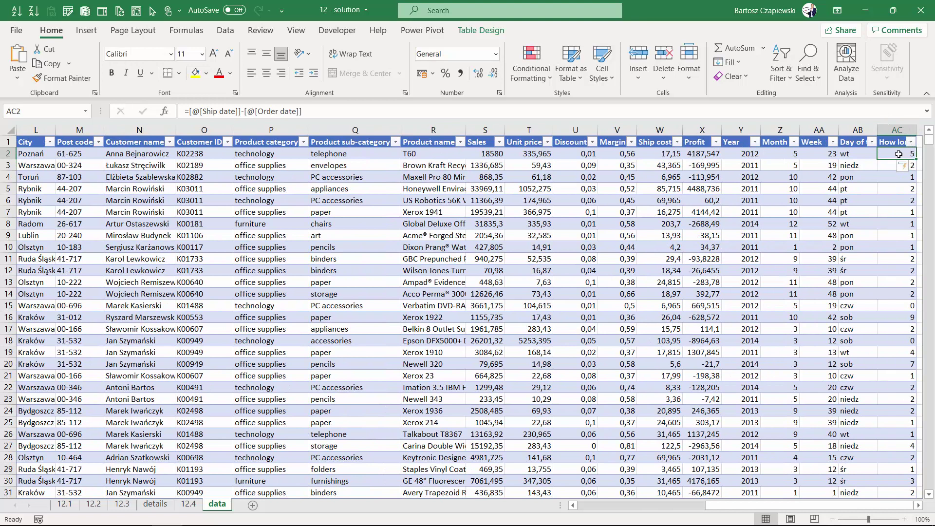
pyautogui.click(911, 142)
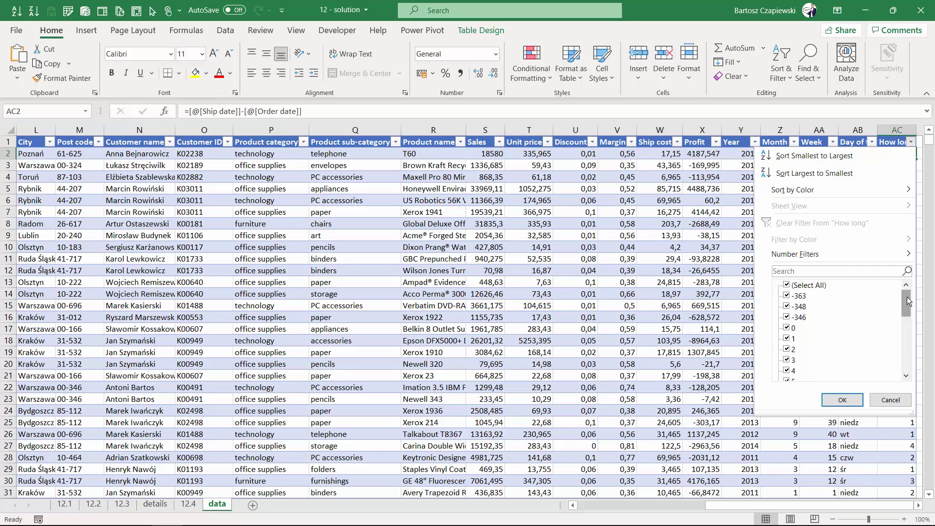
pyautogui.moveTo(907, 296); pyautogui.dragTo(910, 332)
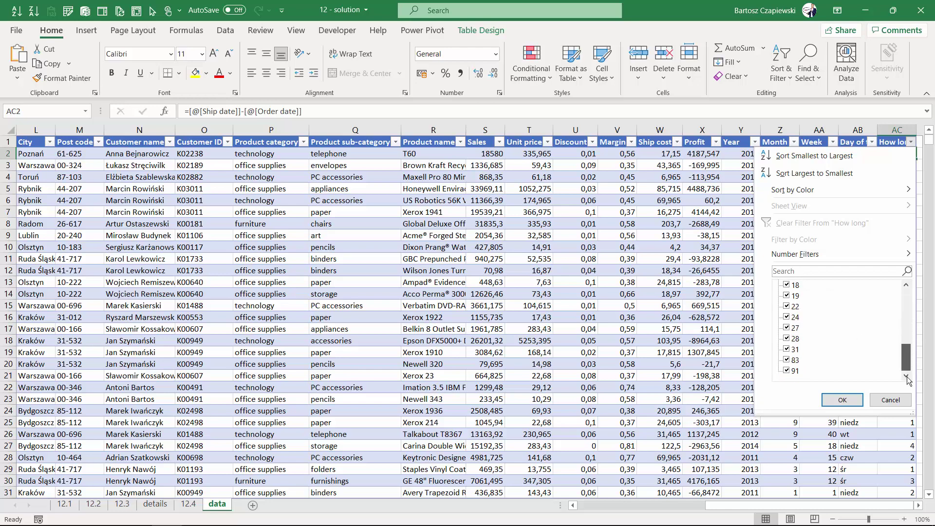
pyautogui.click(891, 400)
# Step: Create a PivotTable from the order table on a new sheet
pyautogui.click(294, 201)
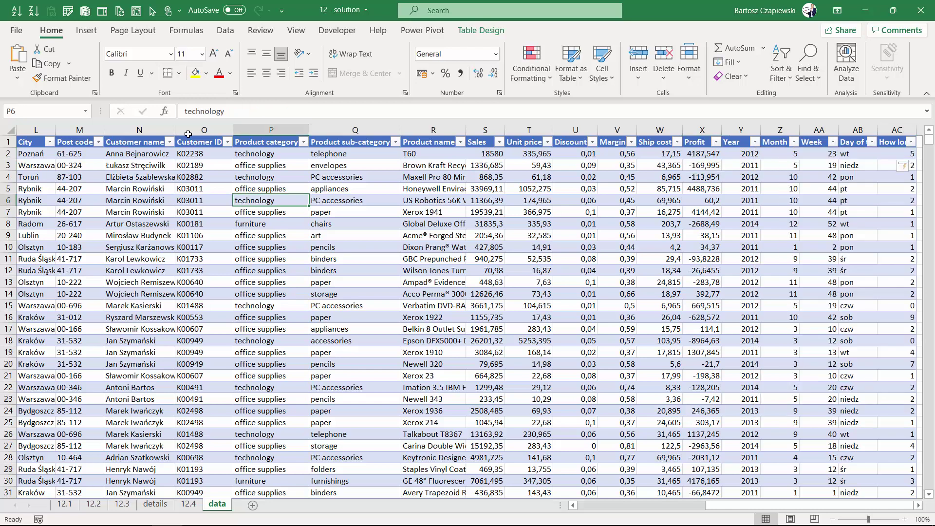
pyautogui.click(87, 31)
pyautogui.click(22, 61)
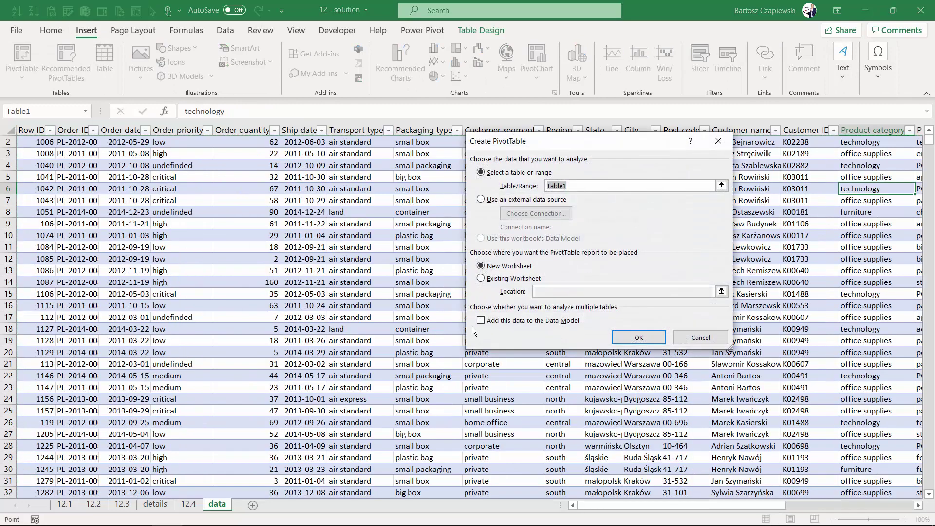
pyautogui.click(619, 337)
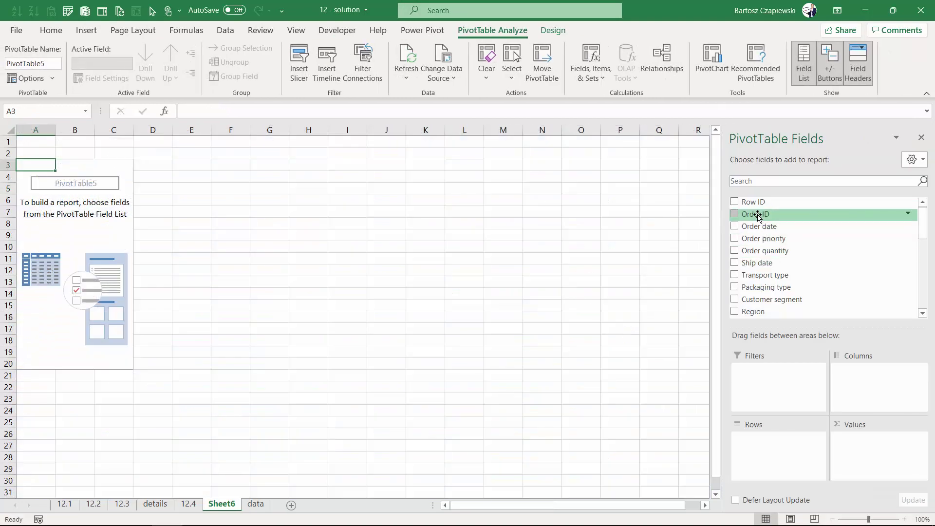
# Step: Put Order ID and Row ID in Rows, refresh, and sum How long in Values
pyautogui.moveTo(757, 214); pyautogui.dragTo(760, 441)
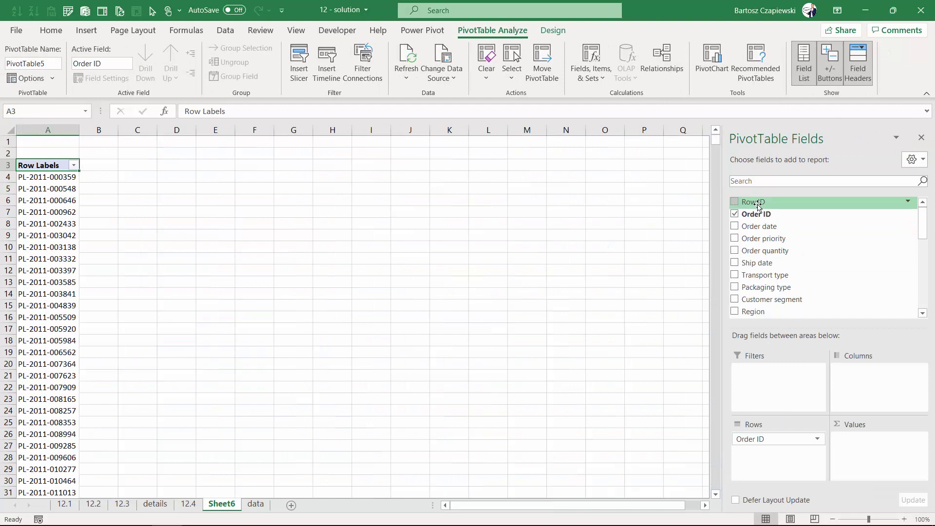
pyautogui.moveTo(756, 203); pyautogui.dragTo(769, 447)
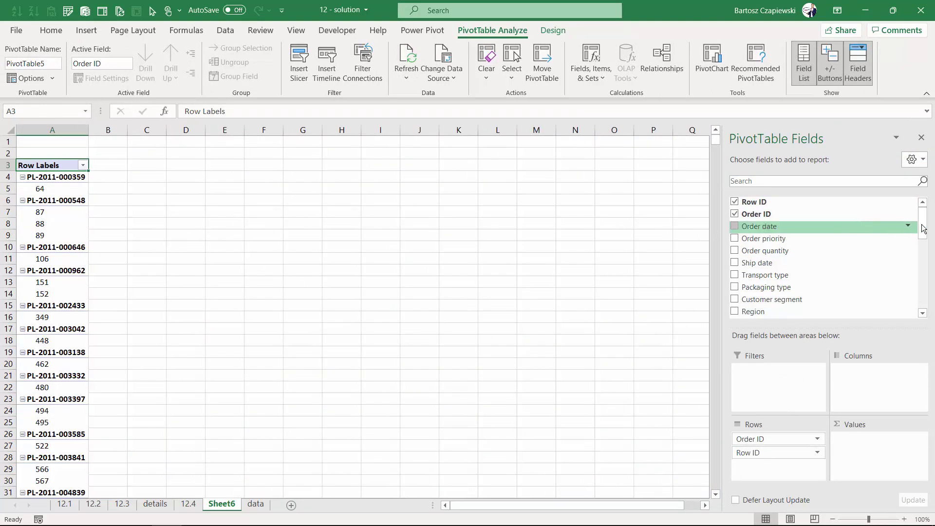
pyautogui.moveTo(923, 225); pyautogui.dragTo(924, 299)
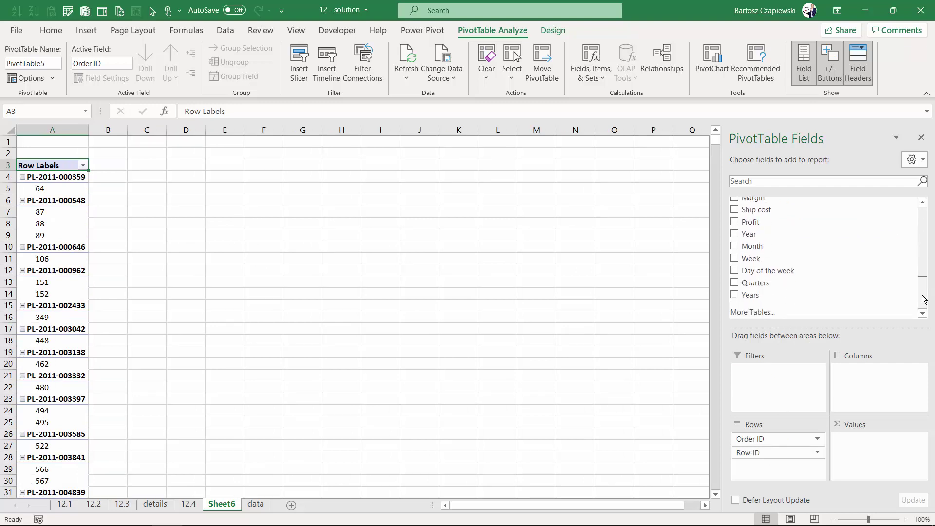
pyautogui.rightClick(77, 177)
pyautogui.click(109, 220)
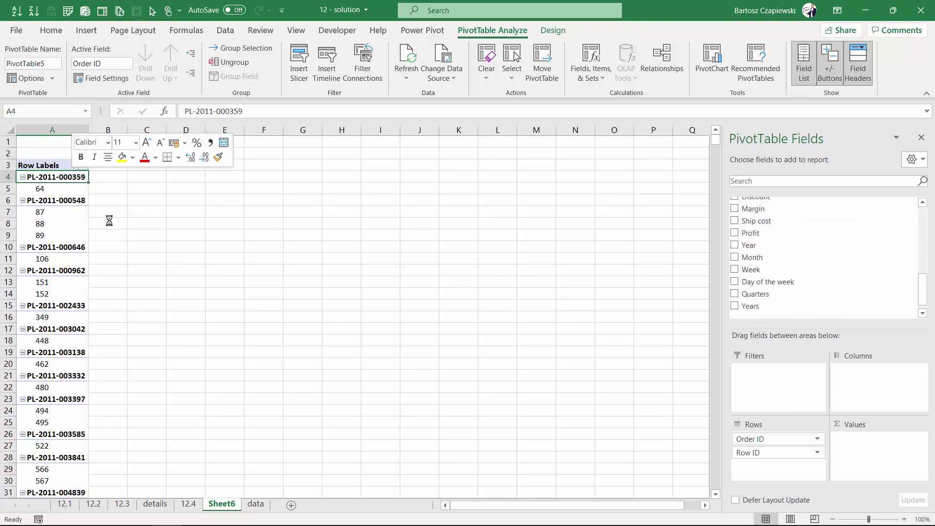
pyautogui.moveTo(758, 294); pyautogui.dragTo(858, 451)
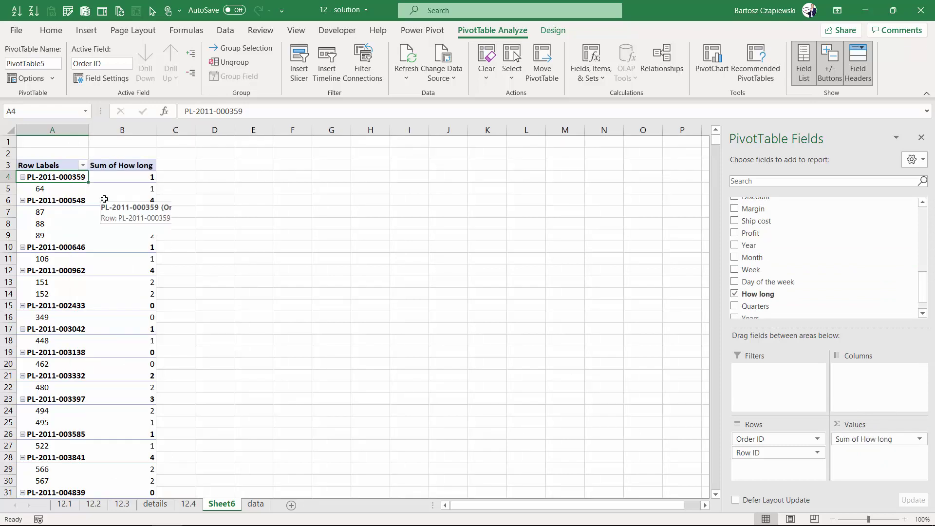
pyautogui.moveTo(110, 183)
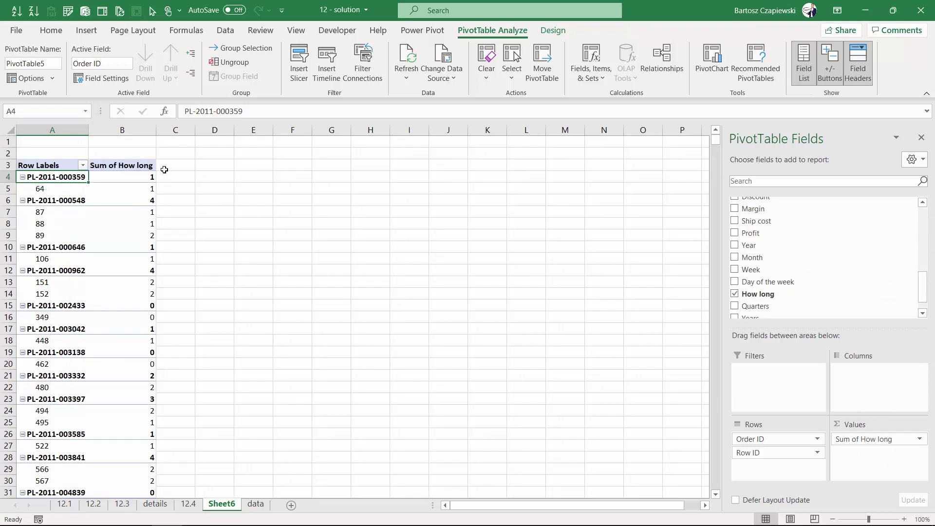
# Step: Hide subtotals, turn grand totals off for rows and columns, and use Tabular Form layout
pyautogui.click(546, 33)
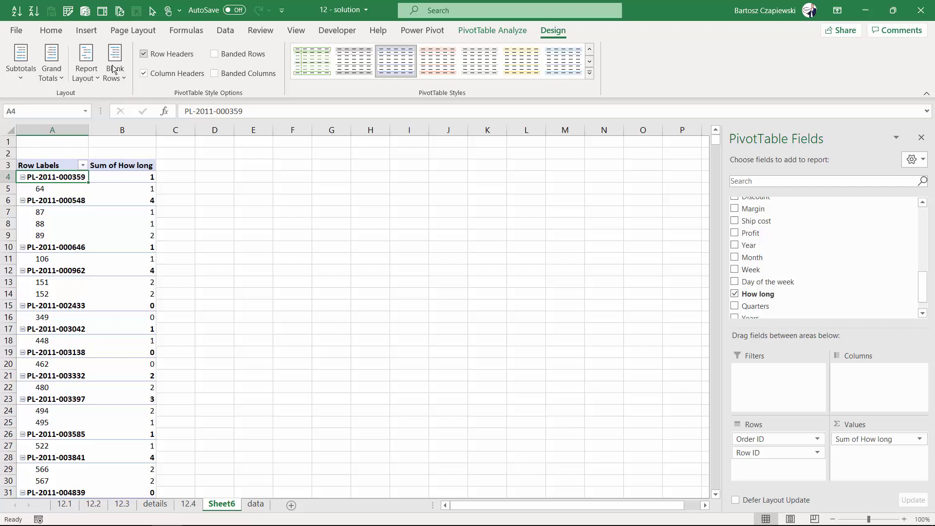
pyautogui.click(27, 78)
pyautogui.click(42, 104)
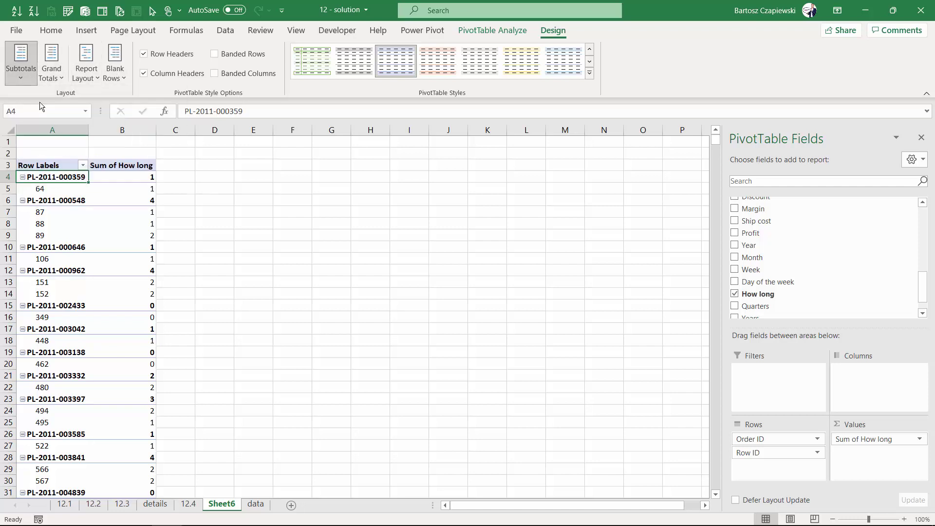
pyautogui.click(50, 78)
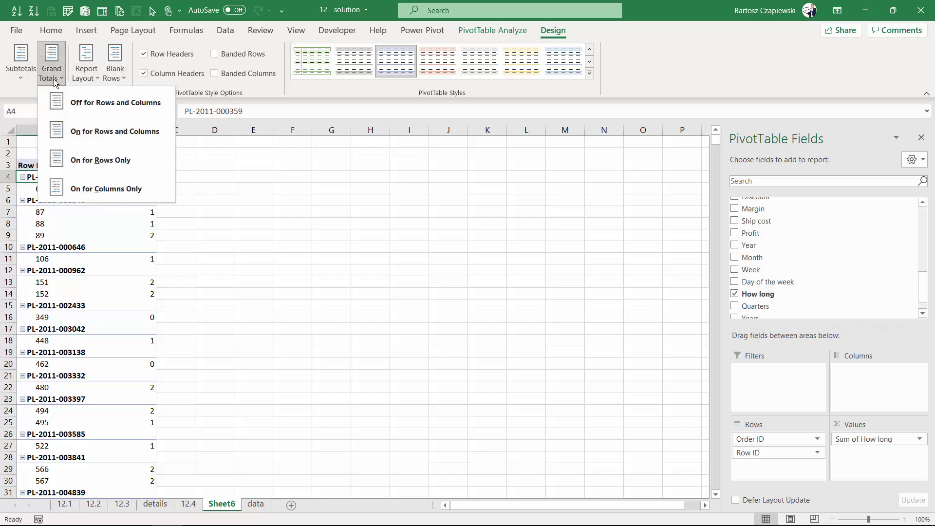
pyautogui.click(69, 102)
pyautogui.click(90, 78)
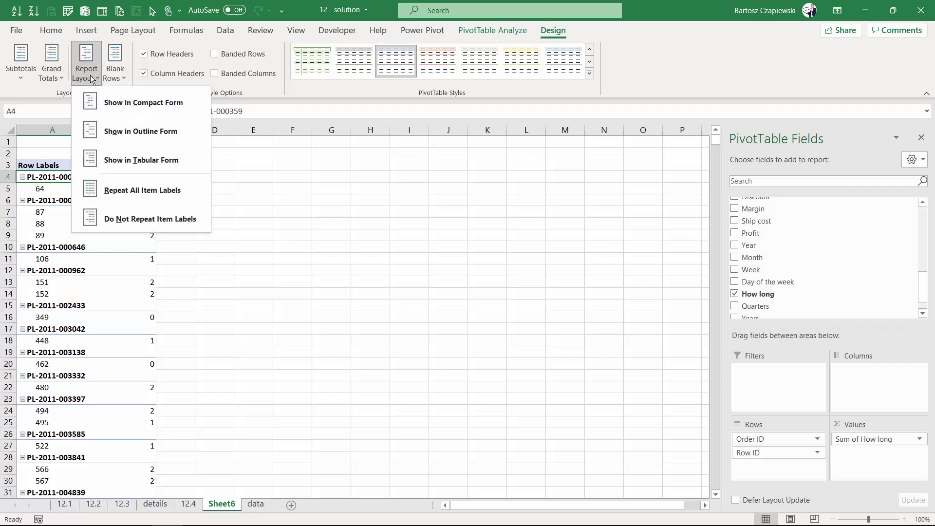
pyautogui.click(128, 157)
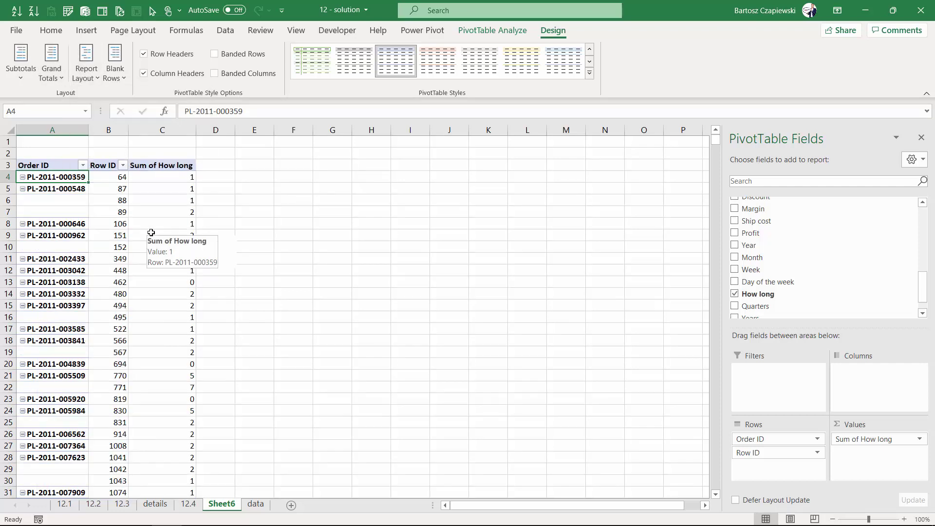
pyautogui.click(152, 179)
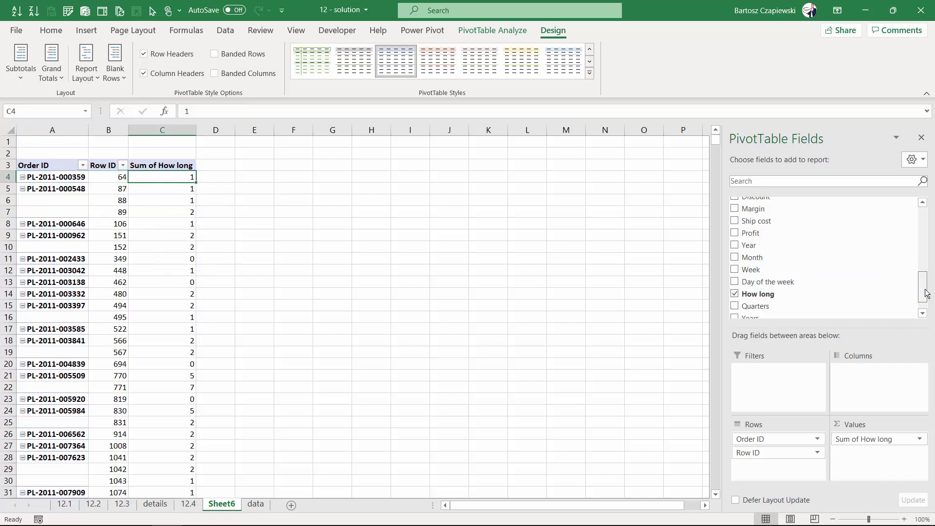
pyautogui.scroll(6, 892, 234)
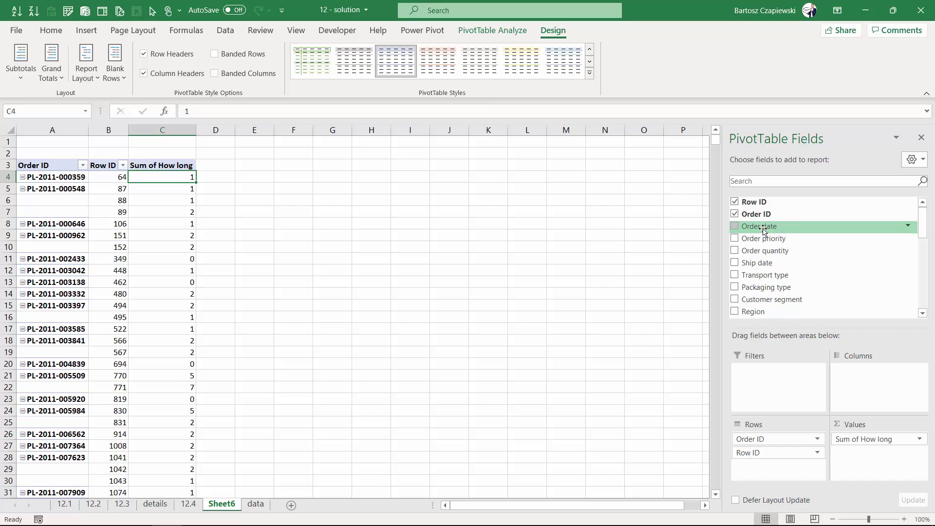
# Step: Add Order date to the pivot values, summarized as Sum
pyautogui.moveTo(766, 228); pyautogui.dragTo(901, 447)
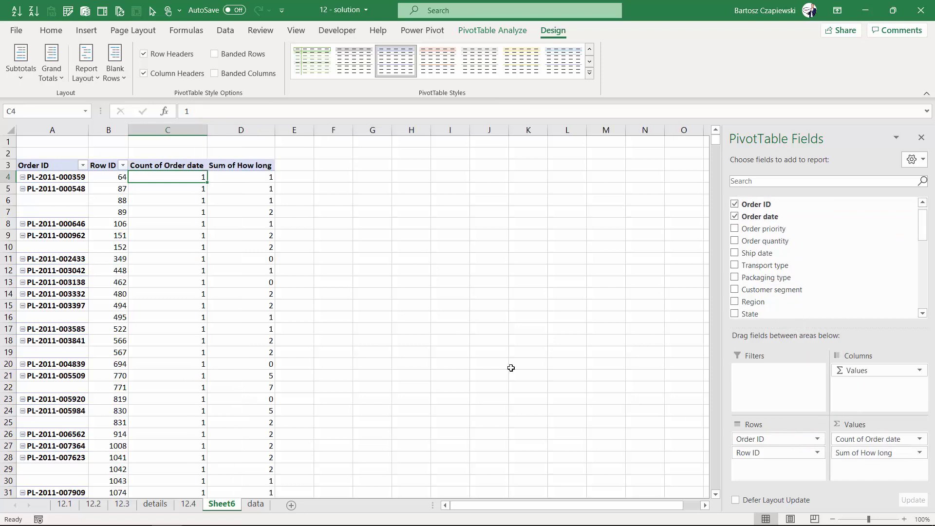
pyautogui.rightClick(185, 177)
pyautogui.moveTo(242, 297)
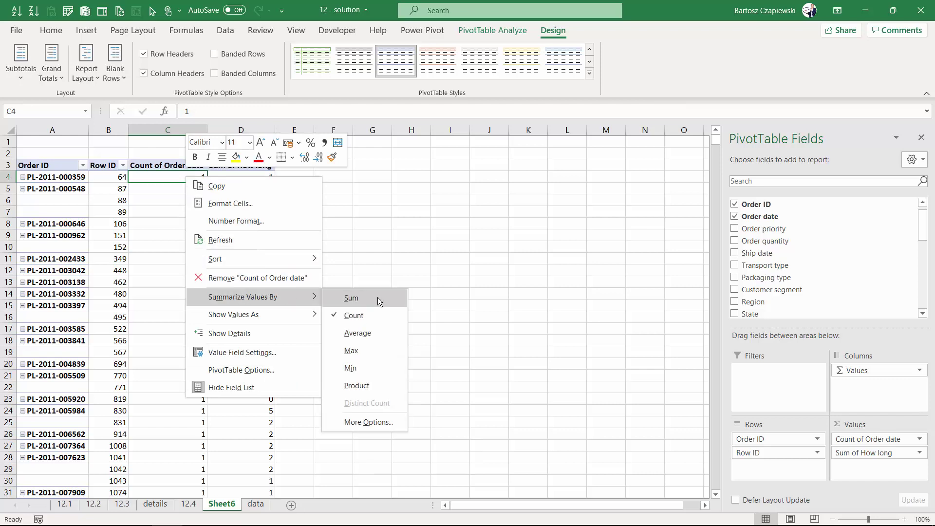
pyautogui.click(380, 302)
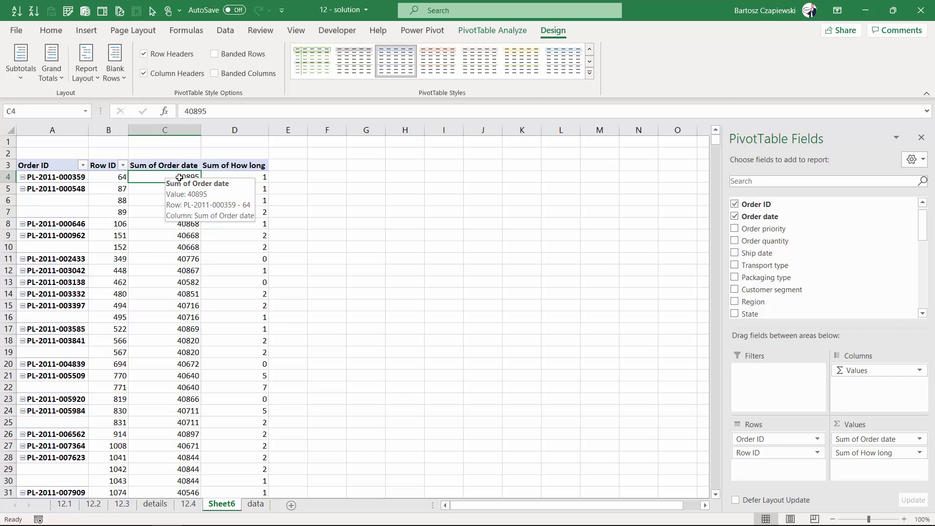
# Step: Format the Sum of Order date values as yyyy-mm-dd dates
pyautogui.rightClick(179, 178)
pyautogui.click(258, 222)
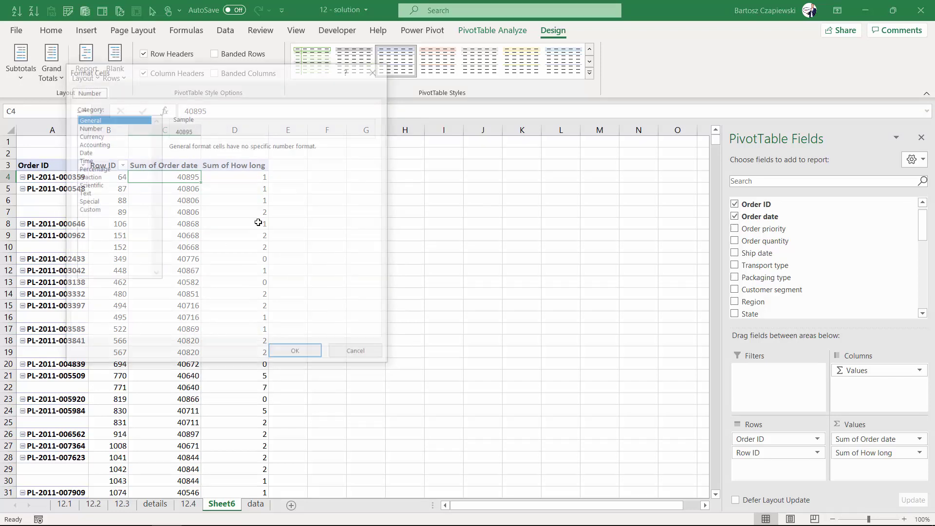
pyautogui.click(86, 152)
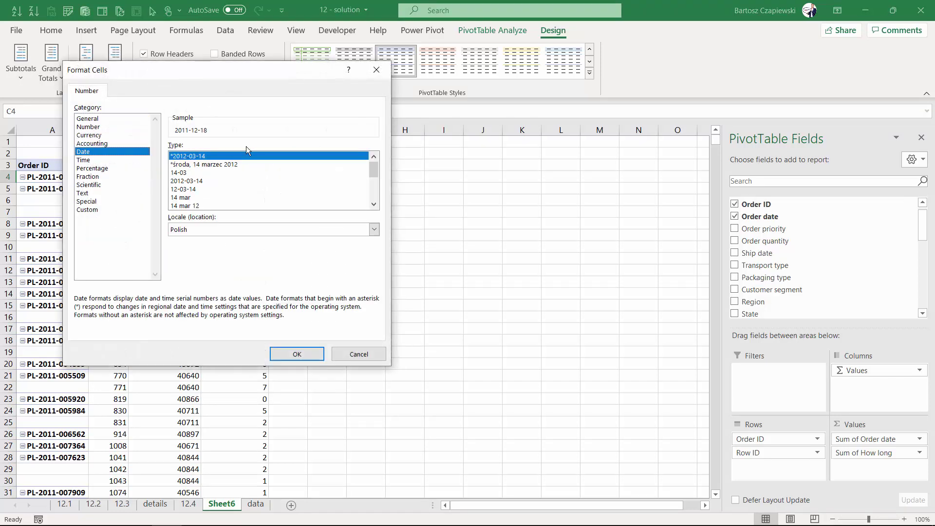
pyautogui.click(293, 354)
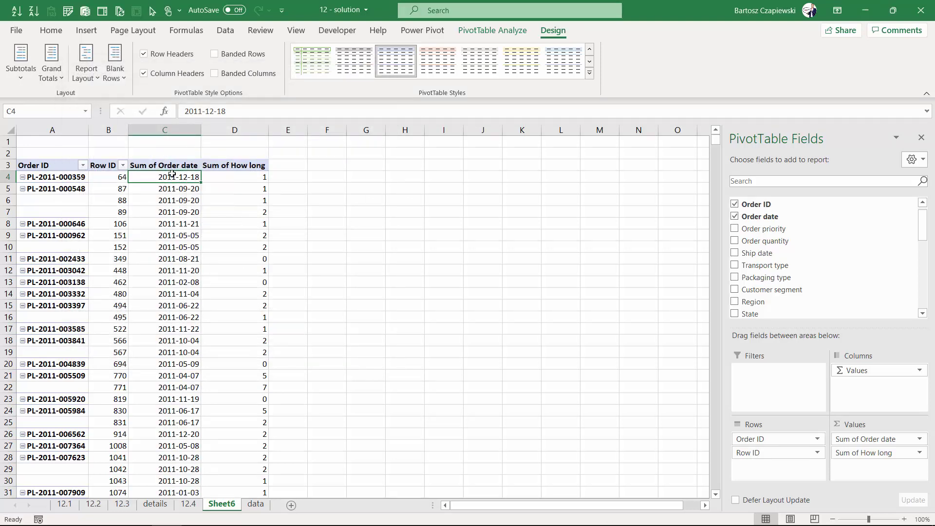
# Step: Insert a How long slicer and place it beside the pivot table
pyautogui.click(86, 31)
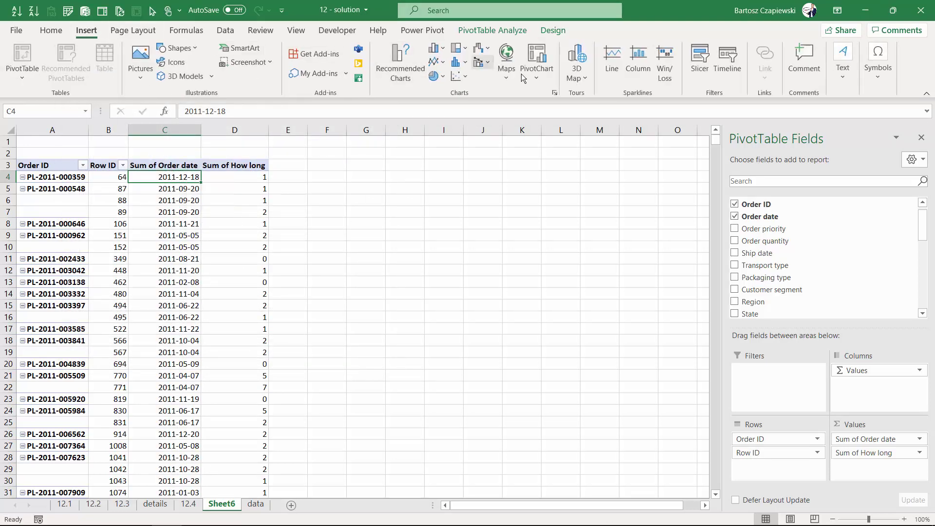
pyautogui.click(700, 73)
pyautogui.scroll(-5, 592, 283)
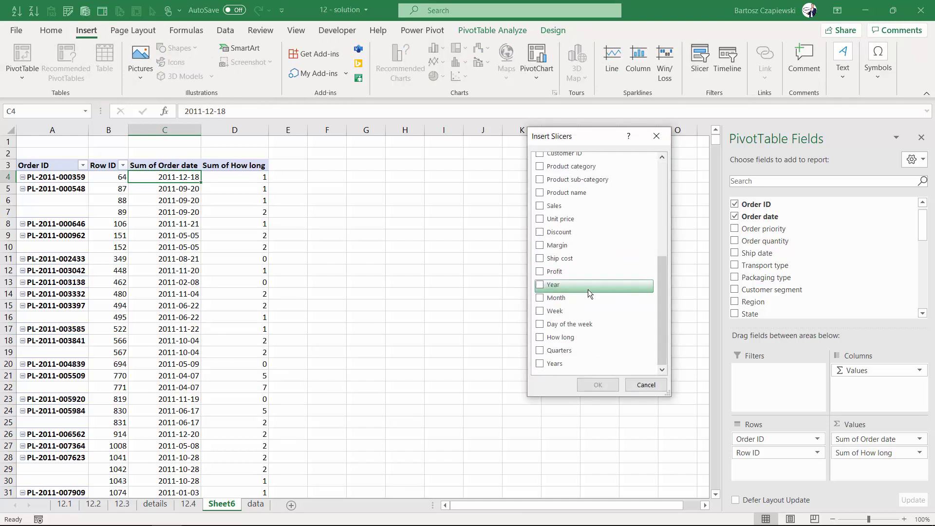
pyautogui.click(560, 337)
pyautogui.click(598, 385)
pyautogui.moveTo(380, 229); pyautogui.dragTo(505, 167)
pyautogui.moveTo(560, 200); pyautogui.dragTo(568, 232)
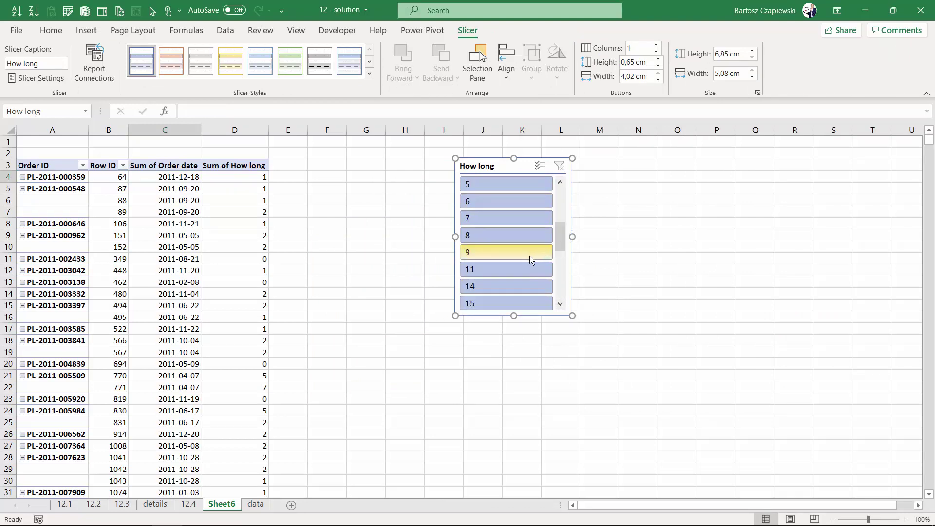
# Step: Filter the slicer to How long values from 11 through 91 days
pyautogui.click(499, 269)
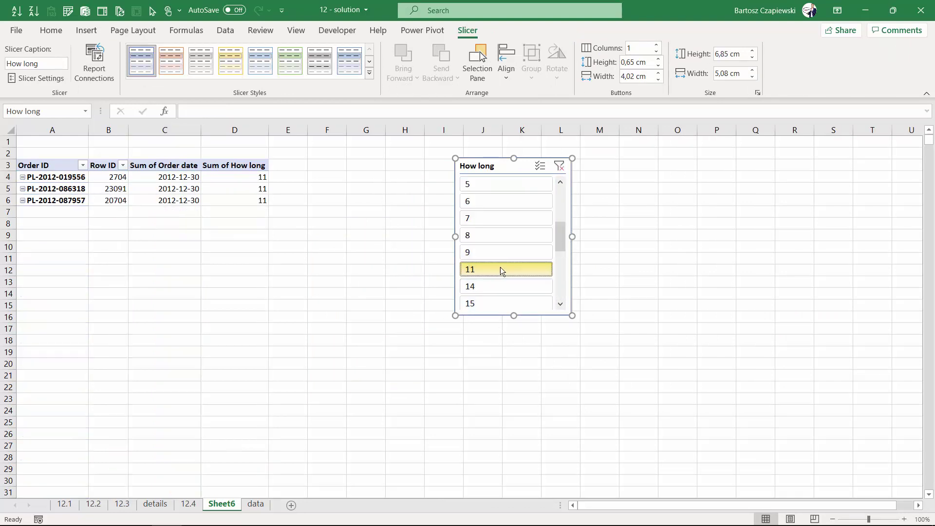
pyautogui.click(561, 298)
pyautogui.click(562, 298)
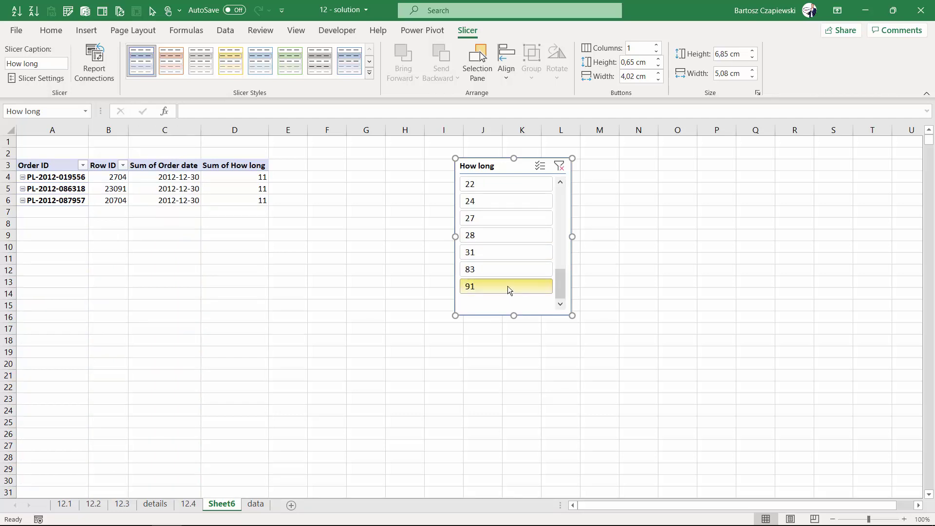
pyautogui.keyDown('shift'); pyautogui.click(508, 286); pyautogui.keyUp('shift')
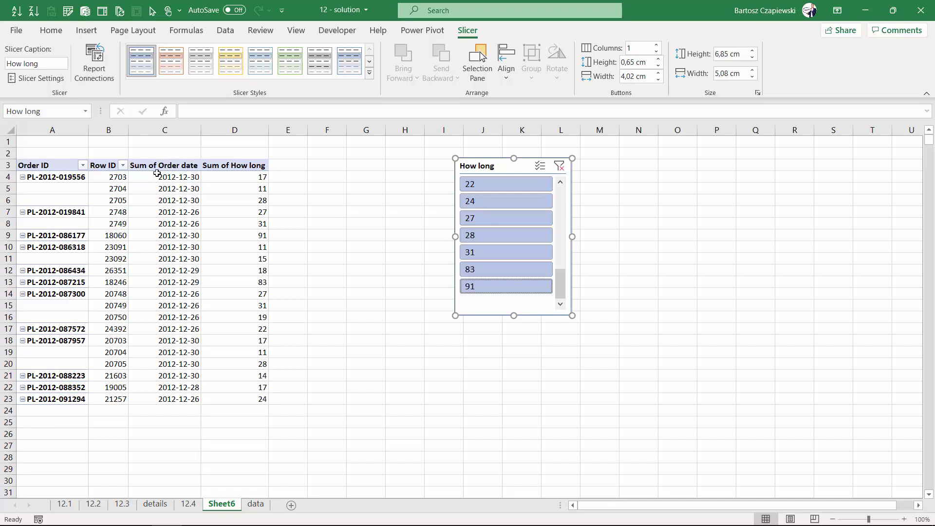
pyautogui.click(149, 200)
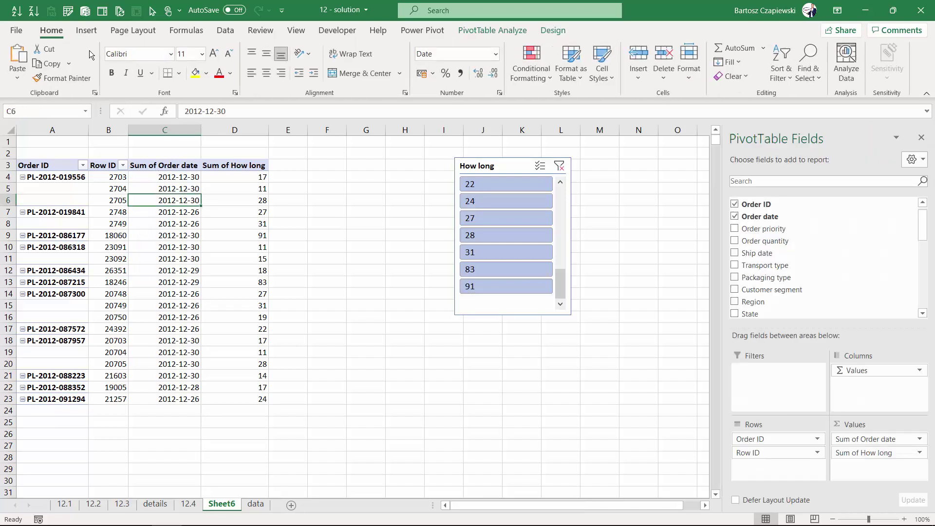
pyautogui.click(92, 31)
# Step: Insert a clustered bar PivotChart and hide all its field buttons
pyautogui.click(438, 50)
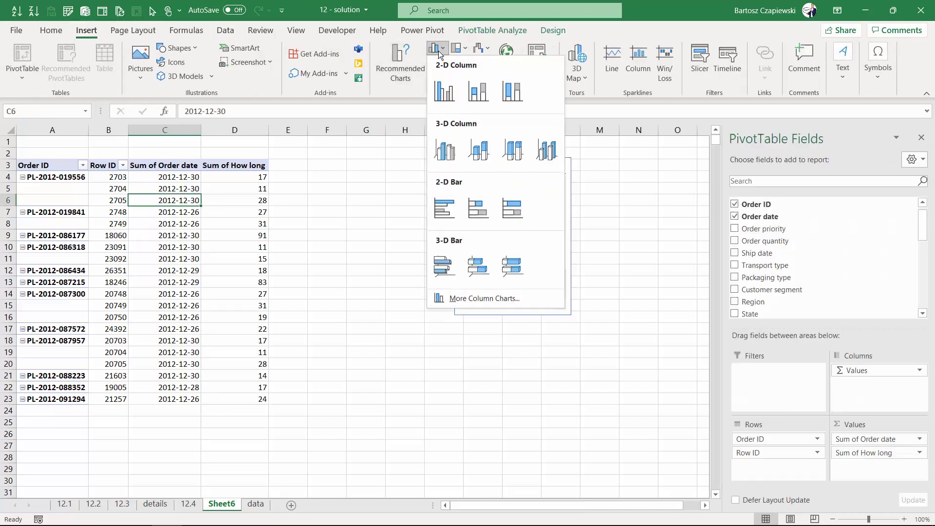
pyautogui.click(448, 212)
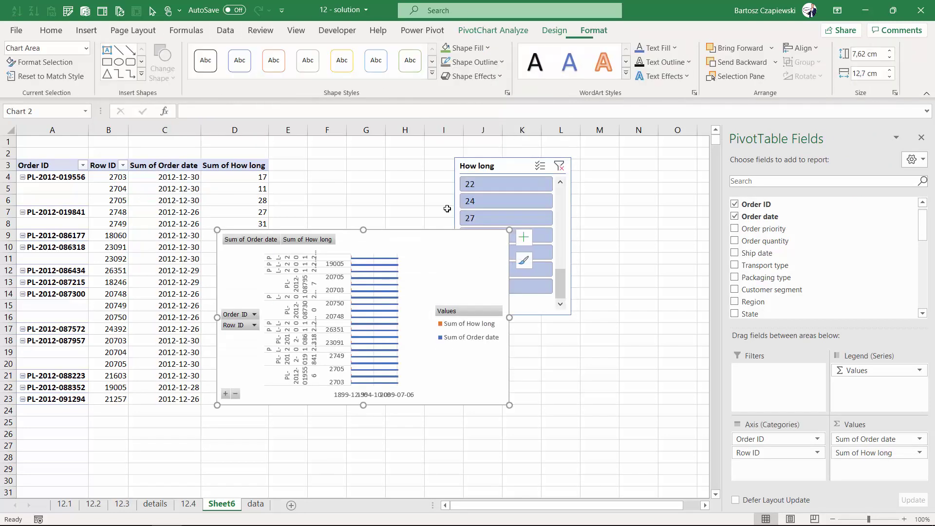
pyautogui.click(510, 168)
pyautogui.moveTo(511, 168); pyautogui.dragTo(643, 168)
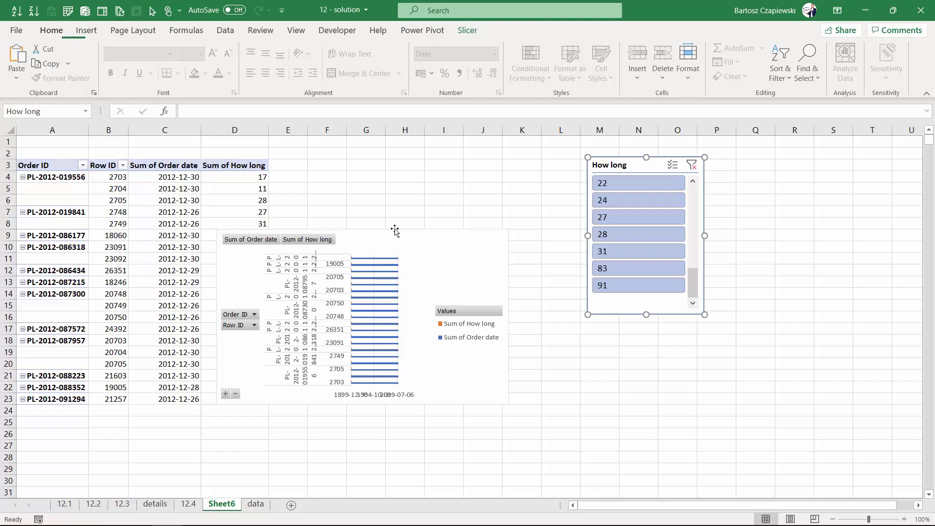
pyautogui.moveTo(380, 239); pyautogui.dragTo(335, 180)
pyautogui.rightClick(205, 183)
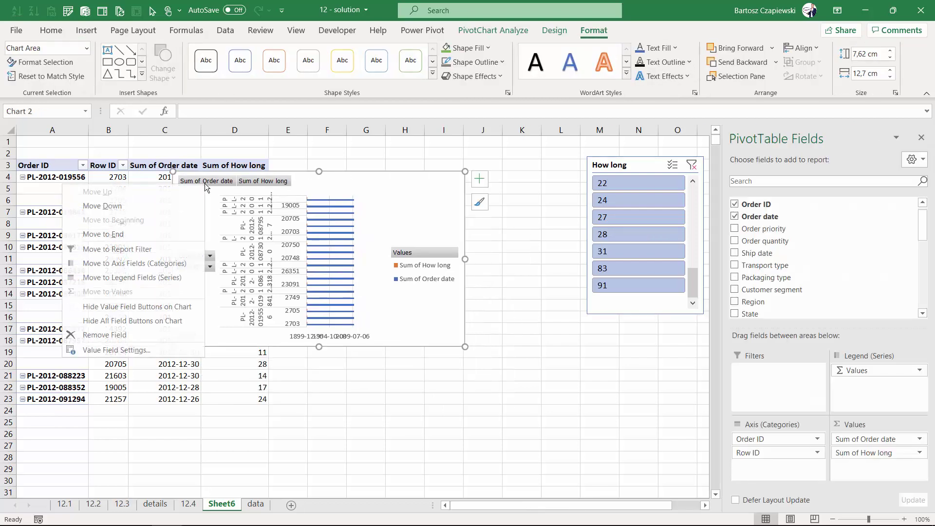
pyautogui.click(143, 322)
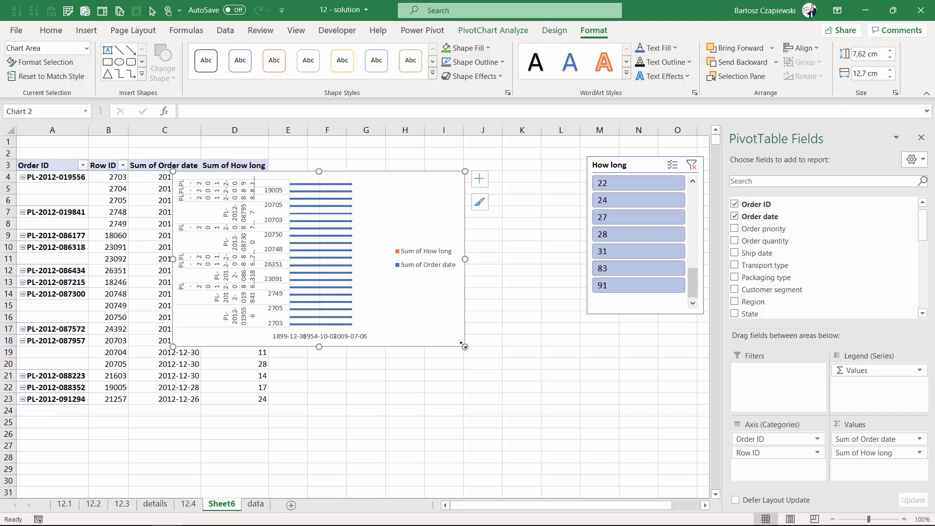
# Step: Enlarge and position the chart beside the pivot table, and delete its legend
pyautogui.moveTo(465, 346); pyautogui.dragTo(538, 435)
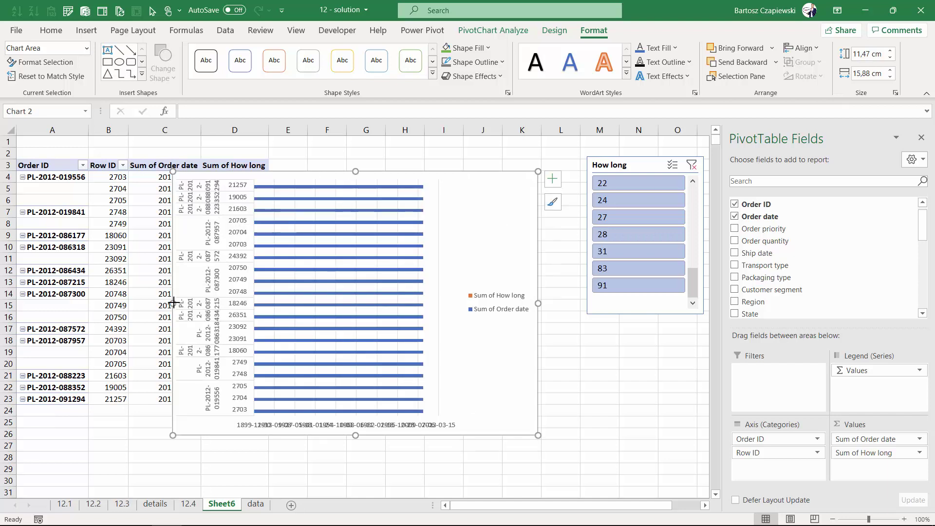
pyautogui.moveTo(173, 303); pyautogui.dragTo(91, 303)
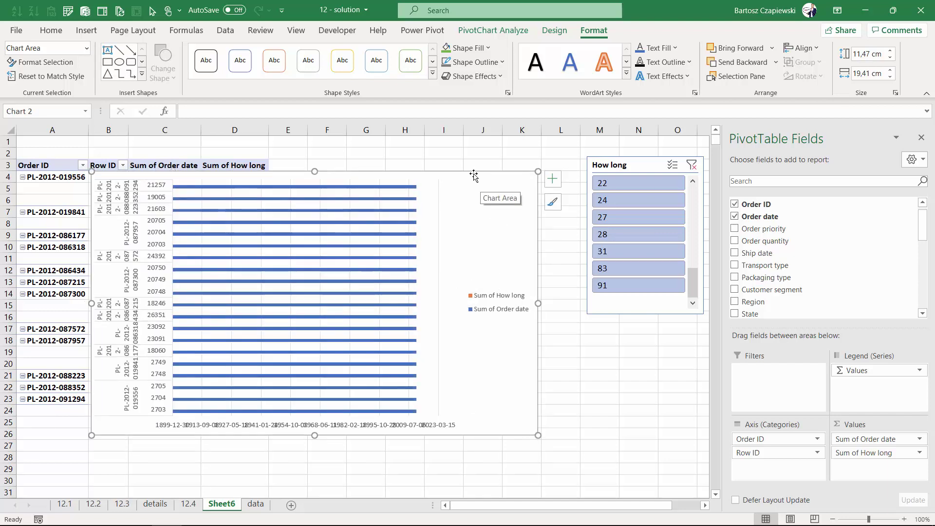
pyautogui.moveTo(483, 193); pyautogui.dragTo(510, 186)
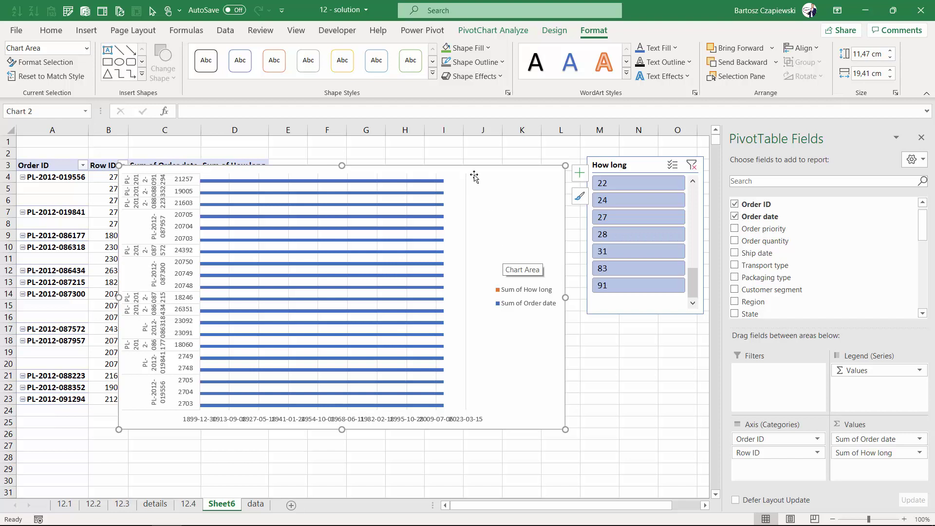
pyautogui.moveTo(473, 168); pyautogui.dragTo(470, 161)
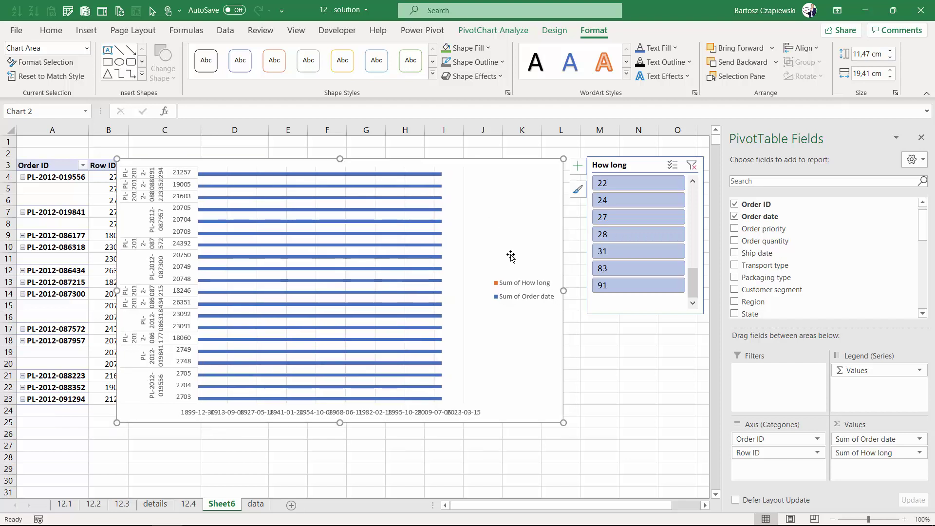
pyautogui.click(516, 287)
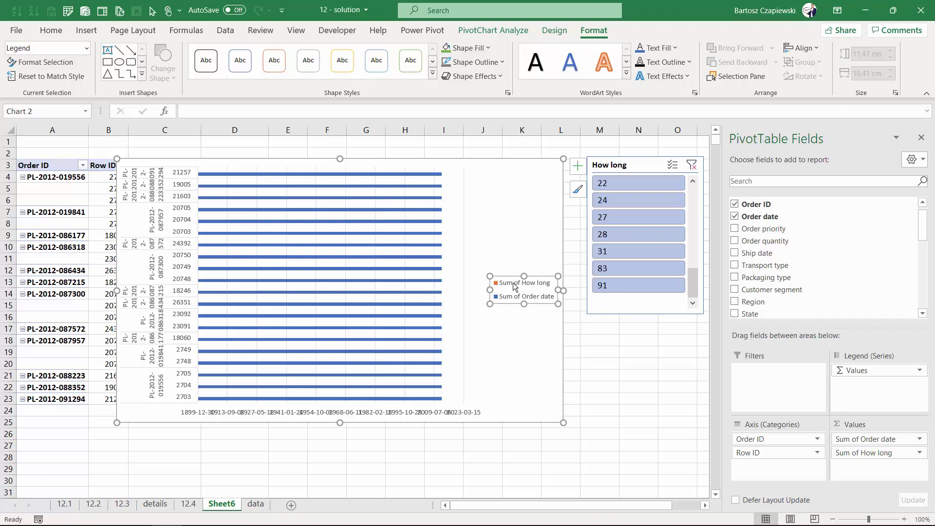
pyautogui.press('Delete')
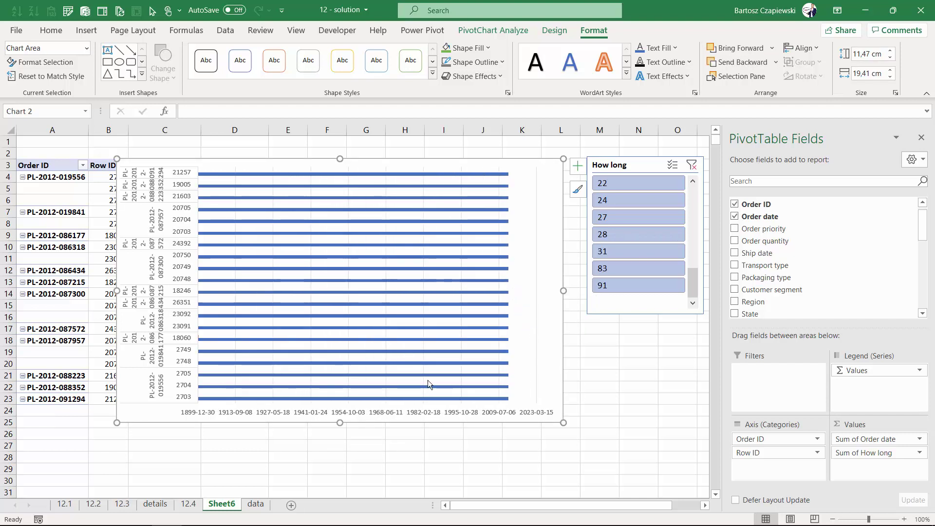
pyautogui.moveTo(244, 157); pyautogui.dragTo(382, 184)
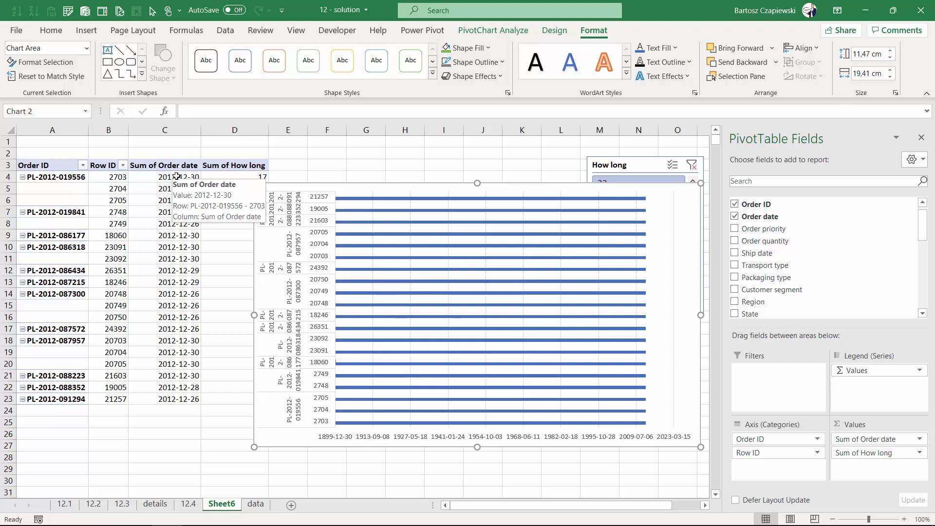
# Step: Enter the date 2012-12-17 in cell C26 below the pivot table
pyautogui.moveTo(177, 176); pyautogui.dragTo(178, 400)
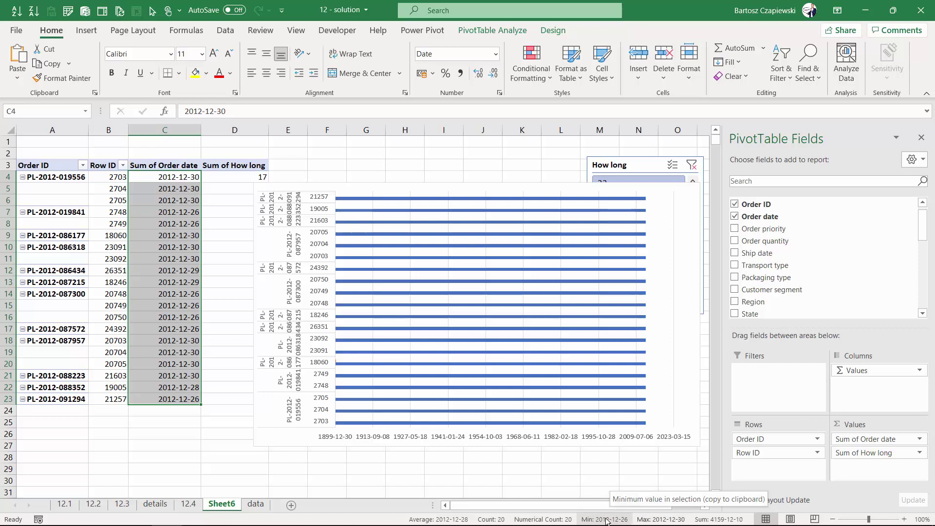
pyautogui.click(151, 432)
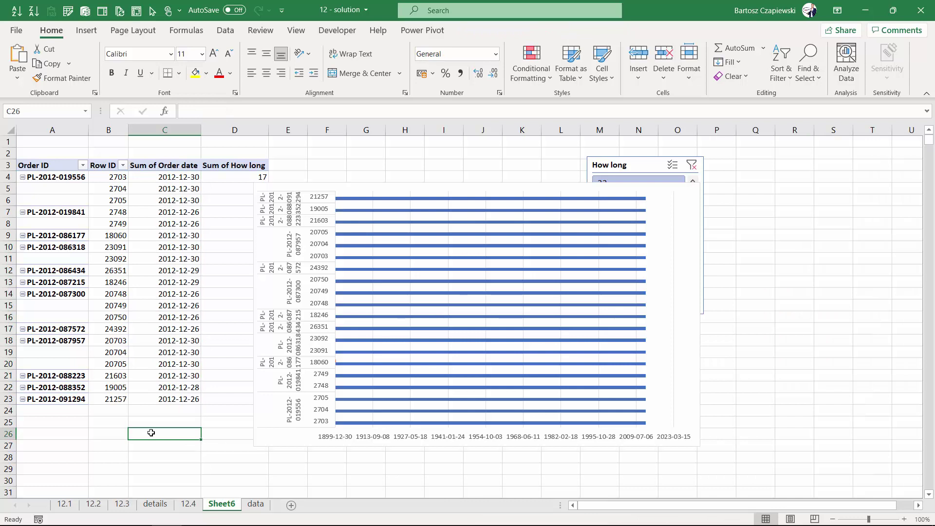
pyautogui.write('2012')
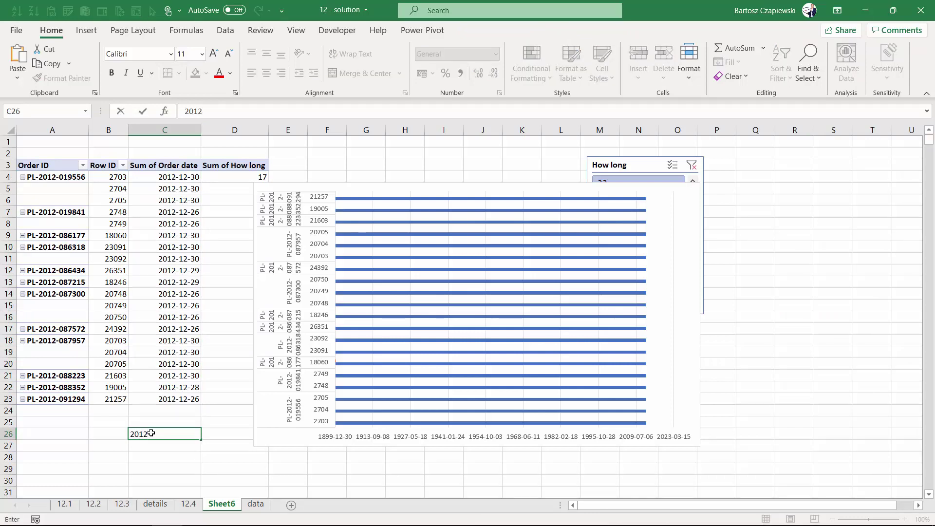
pyautogui.write('-12-19')
pyautogui.hotkey('ctrl', 'Return')
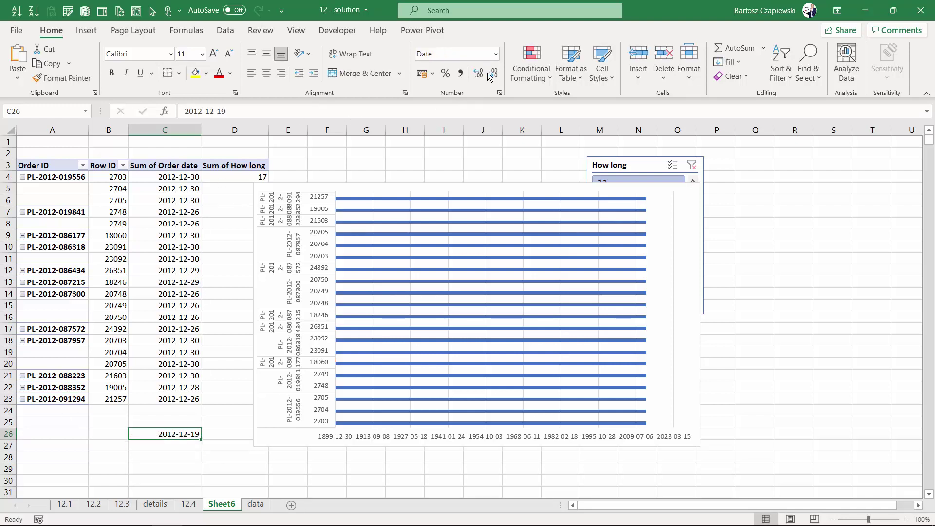
pyautogui.click(496, 53)
pyautogui.click(187, 432)
pyautogui.click(224, 111)
pyautogui.press('BackSpace')
pyautogui.write('7')
pyautogui.press('Return')
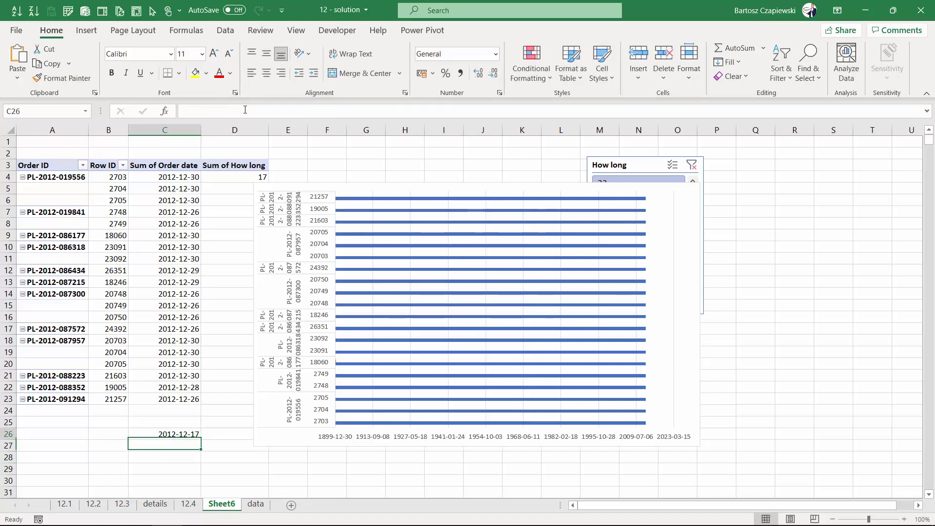
# Step: Format C26 as Number to reveal its serial value 41260
pyautogui.press('Up')
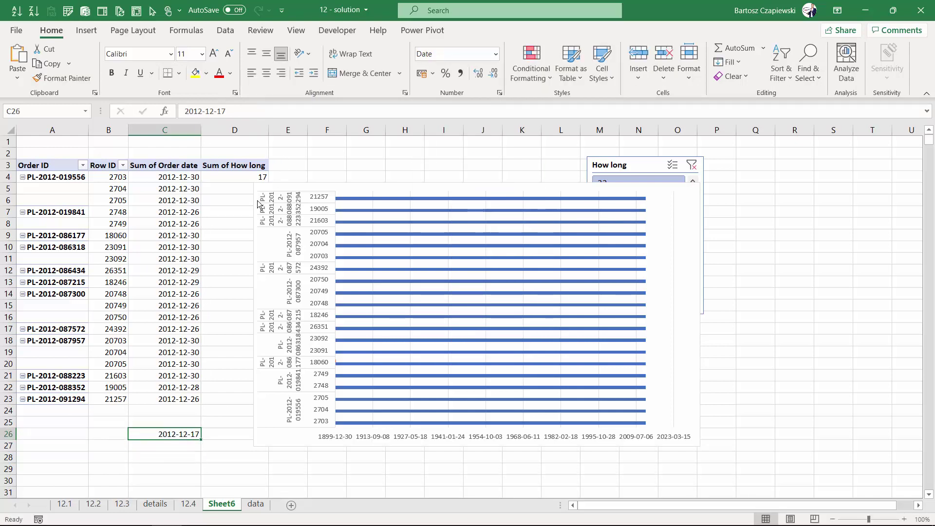
pyautogui.click(496, 54)
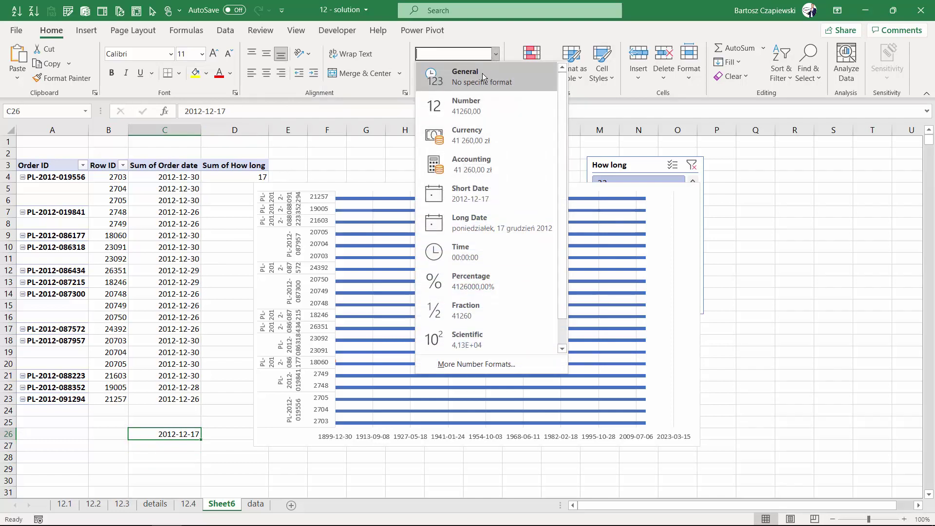
pyautogui.click(475, 103)
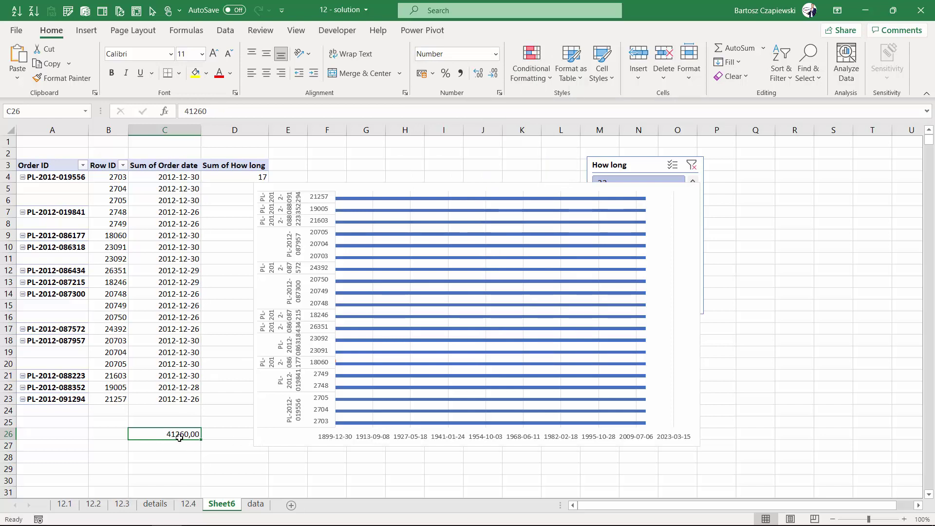
pyautogui.click(223, 112)
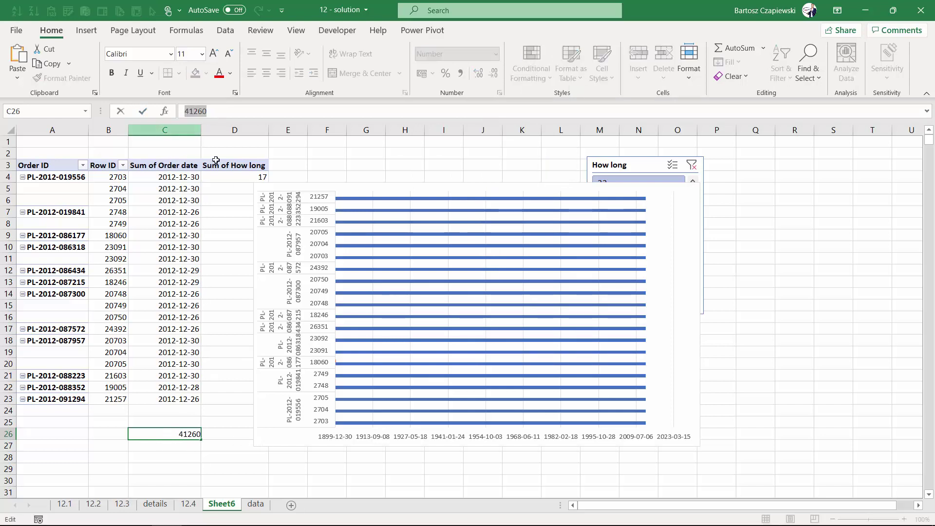
pyautogui.press('Escape')
# Step: Set the chart's horizontal axis minimum bound to 41260 and shift the chart left
pyautogui.click(368, 438)
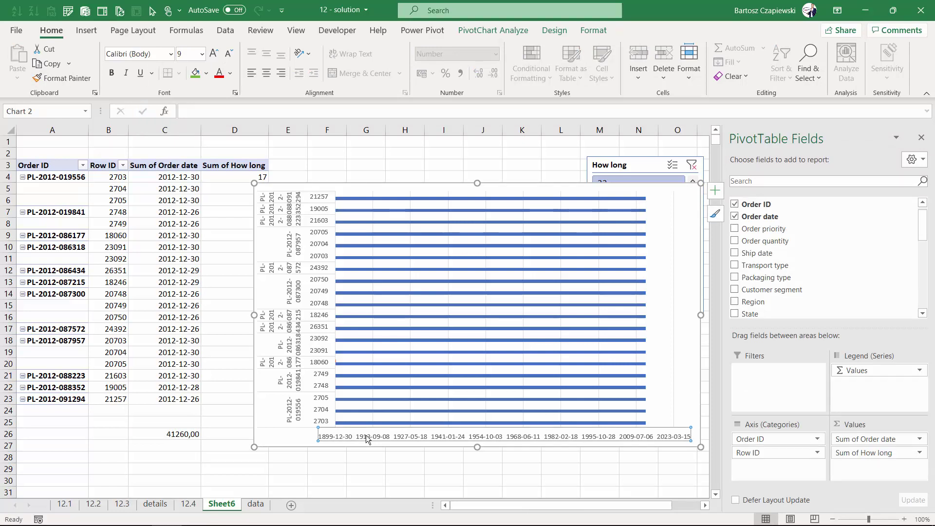
pyautogui.rightClick(369, 439)
pyautogui.click(385, 427)
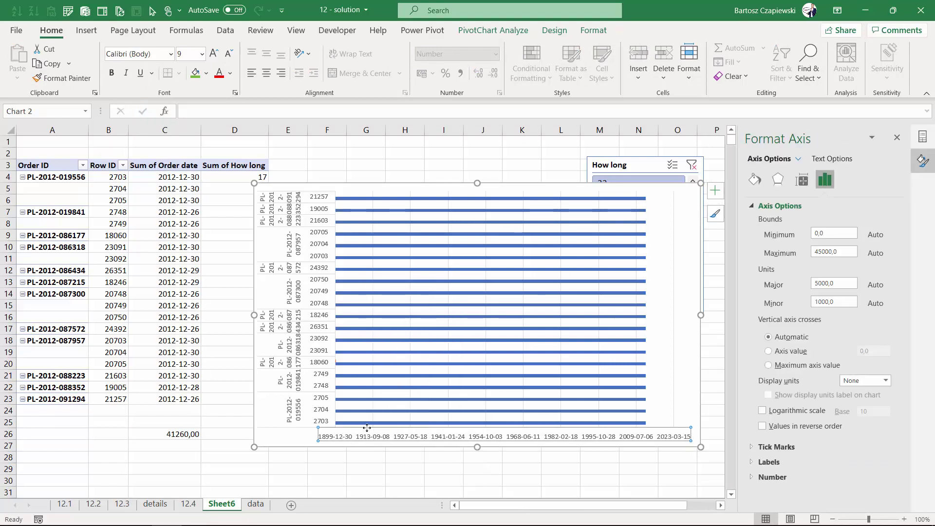
pyautogui.click(848, 234)
pyautogui.write('41260')
pyautogui.press('Return')
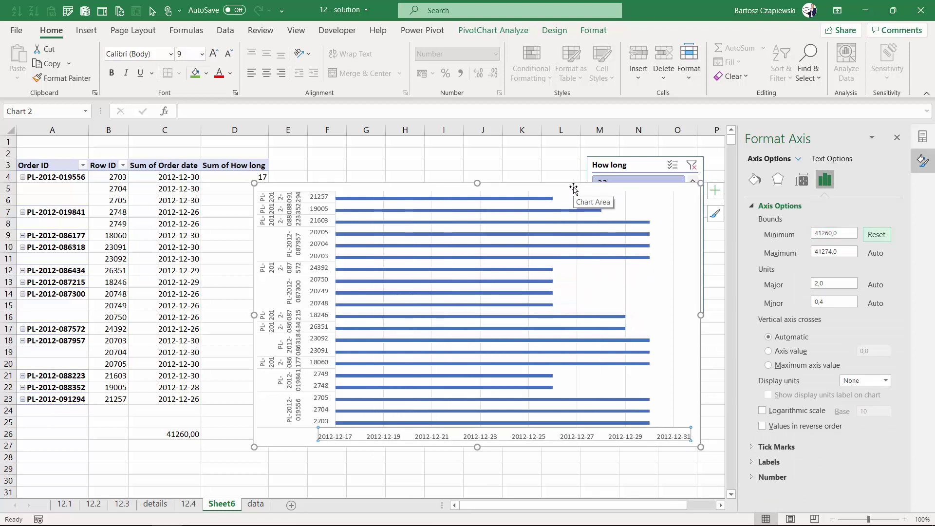
pyautogui.moveTo(583, 192); pyautogui.dragTo(497, 192)
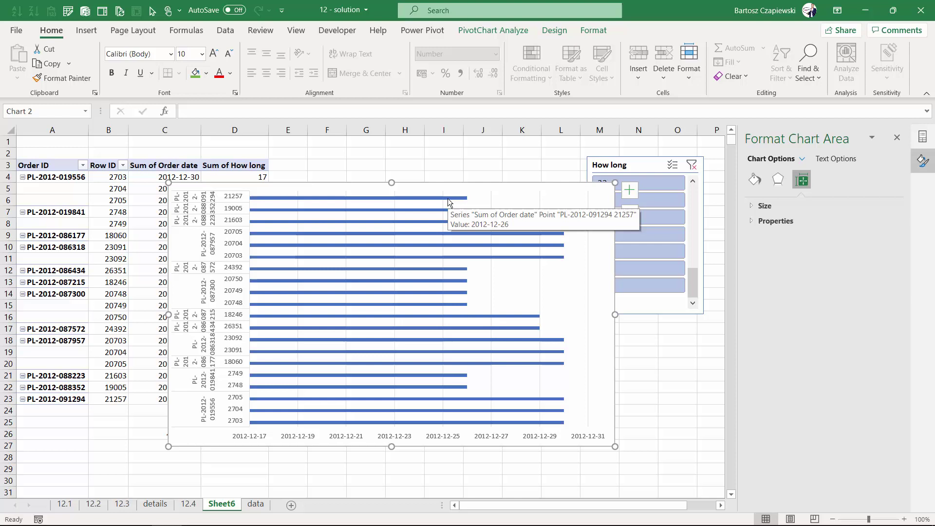
# Step: Change the pivot chart type to Stacked Bar
pyautogui.rightClick(448, 197)
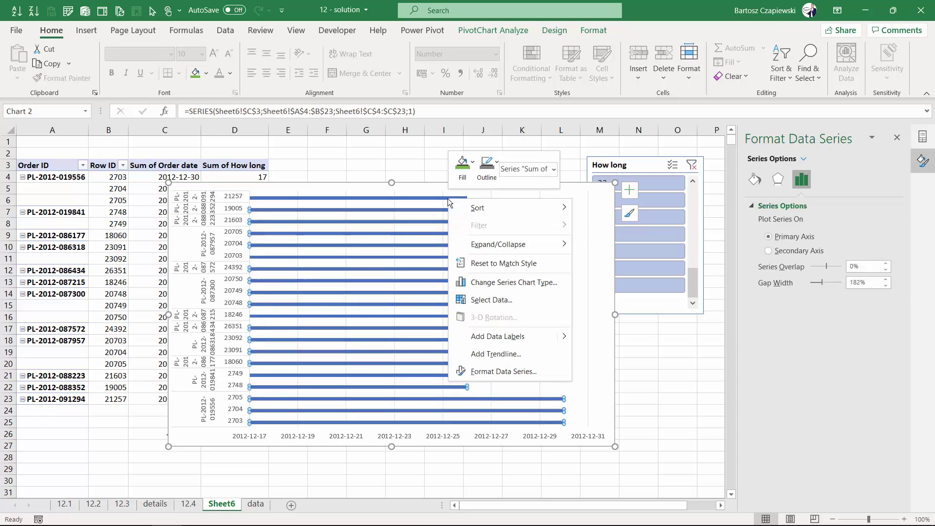
pyautogui.click(417, 192)
pyautogui.rightClick(422, 189)
pyautogui.click(475, 282)
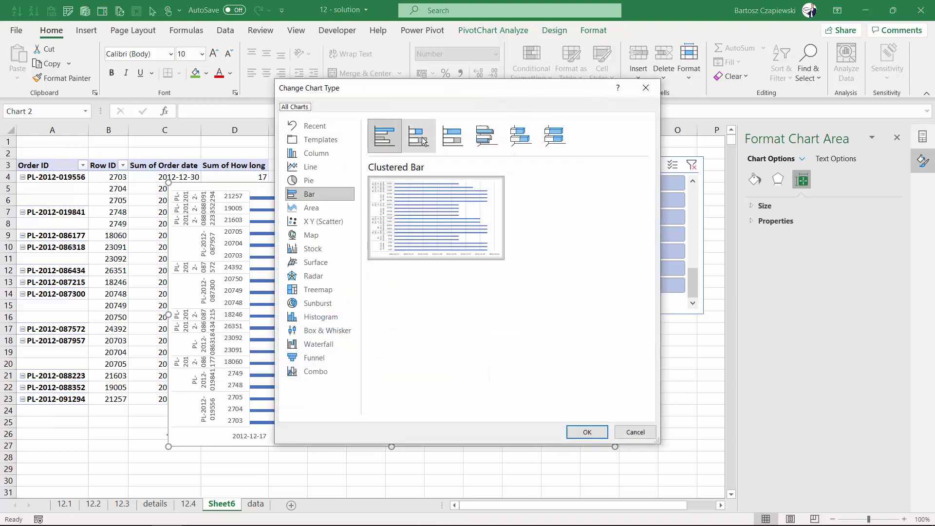
pyautogui.click(423, 140)
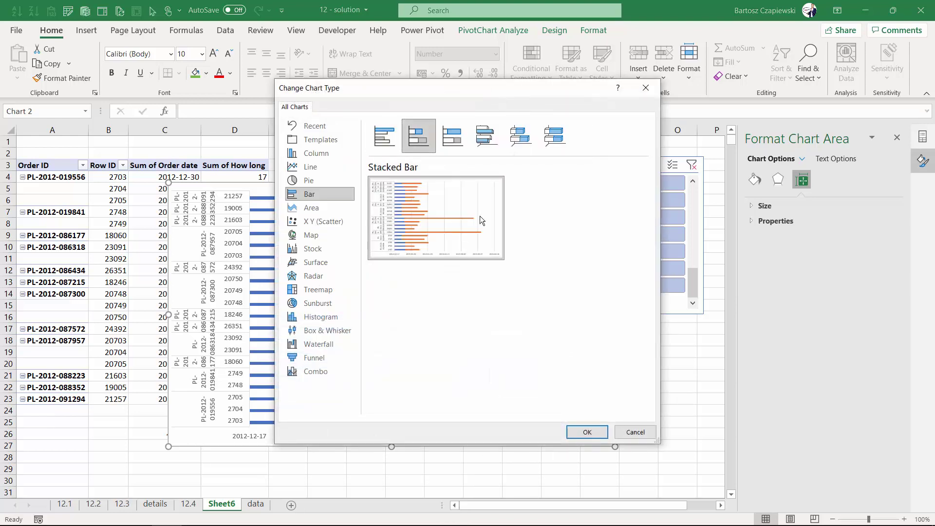
pyautogui.click(588, 434)
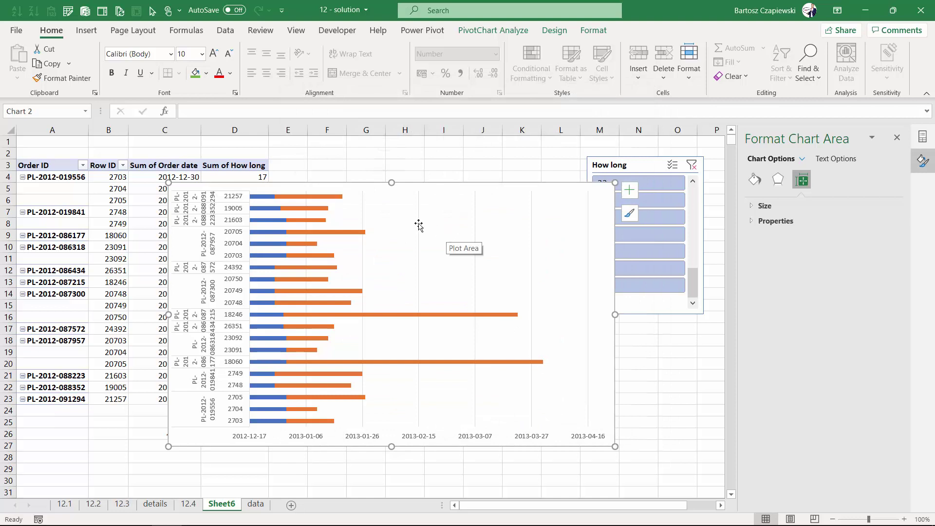
# Step: Set the blue order-date series to No Fill, leaving floating orange bars
pyautogui.click(261, 200)
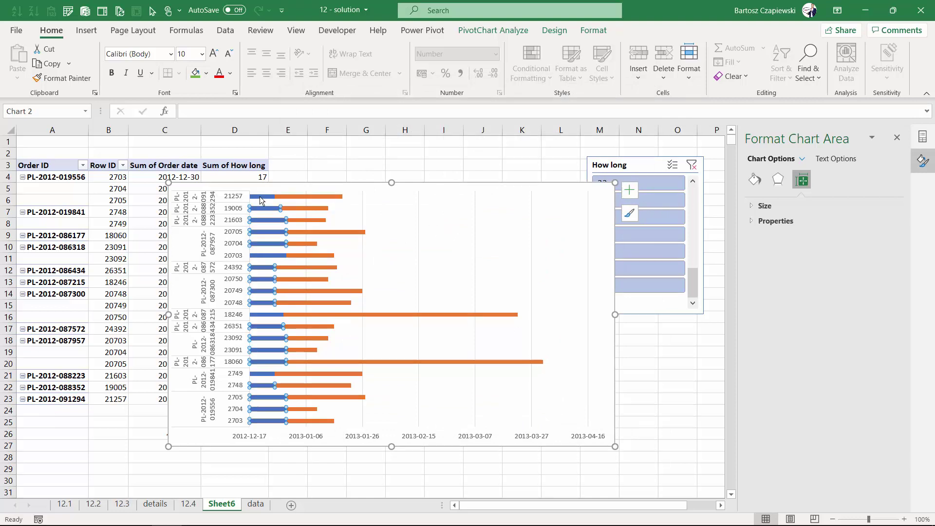
pyautogui.click(207, 73)
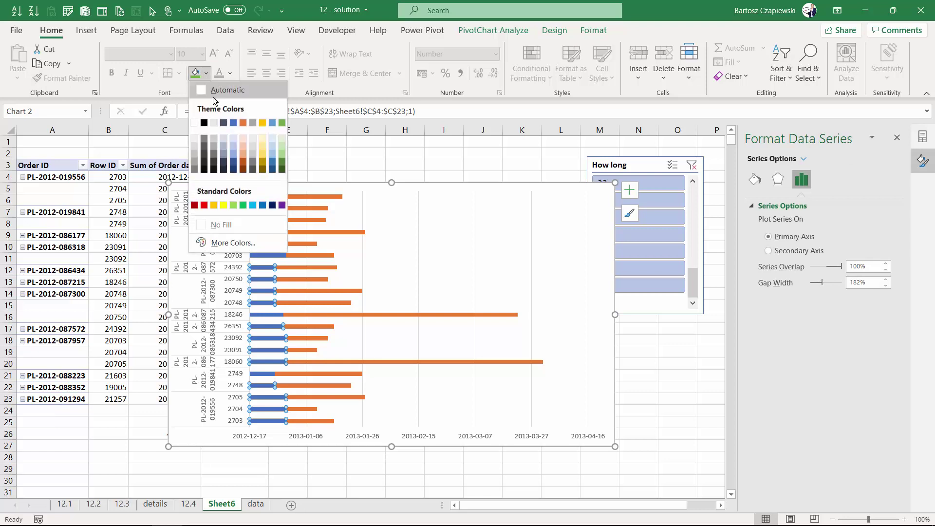
pyautogui.click(223, 225)
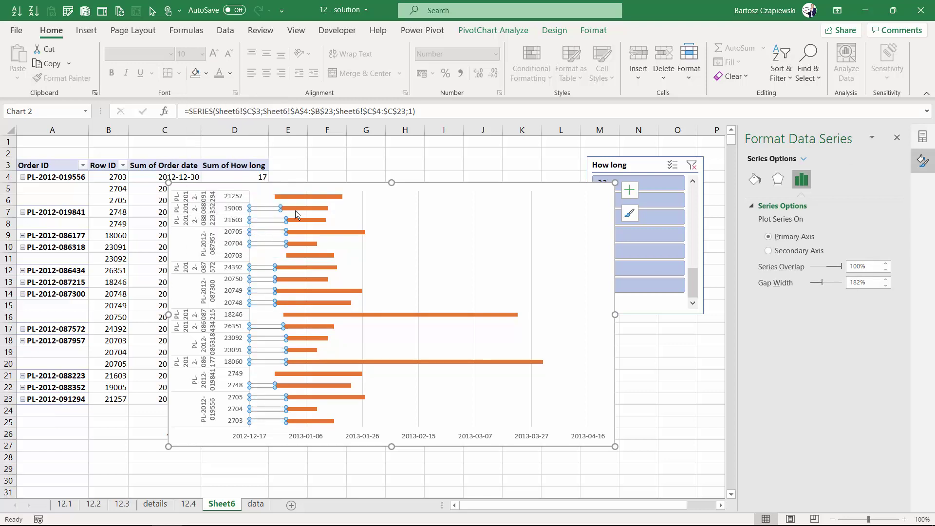
pyautogui.click(449, 187)
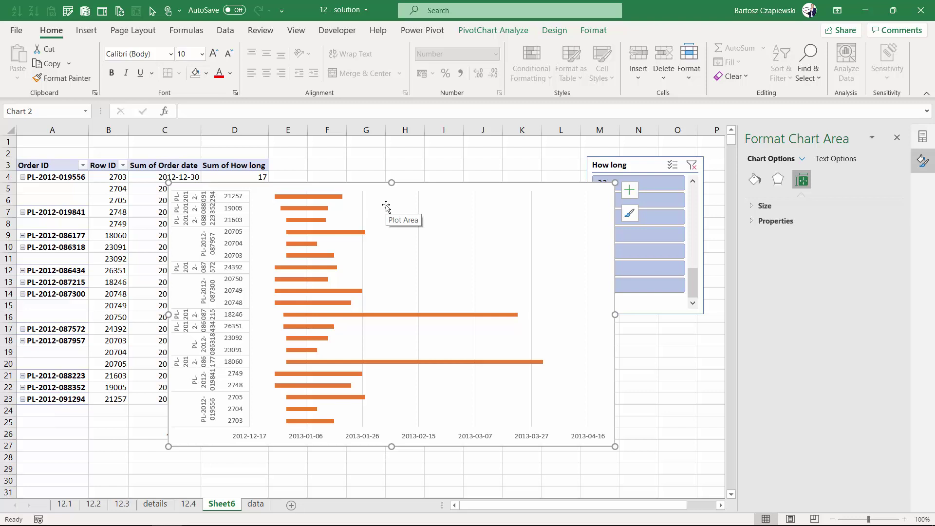
pyautogui.click(363, 438)
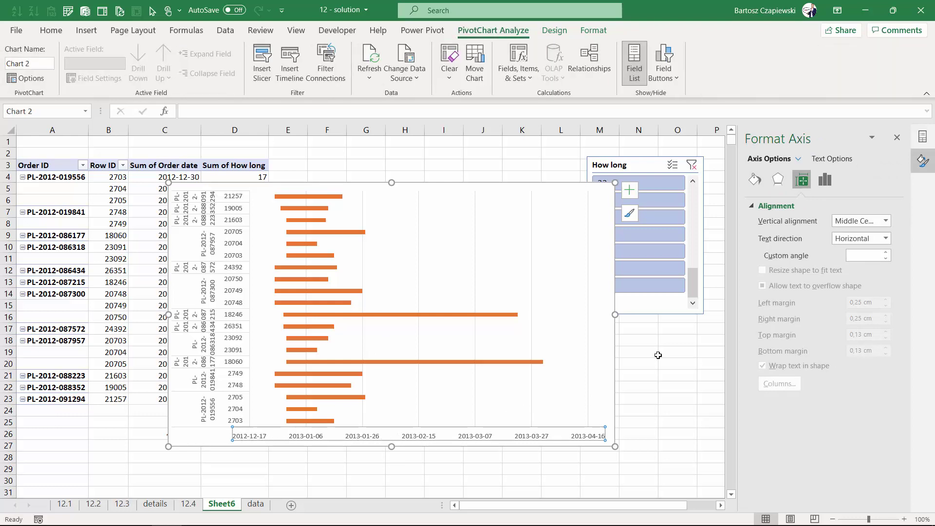
# Step: Set the date axis major unit to 7 for weekly intervals
pyautogui.click(826, 180)
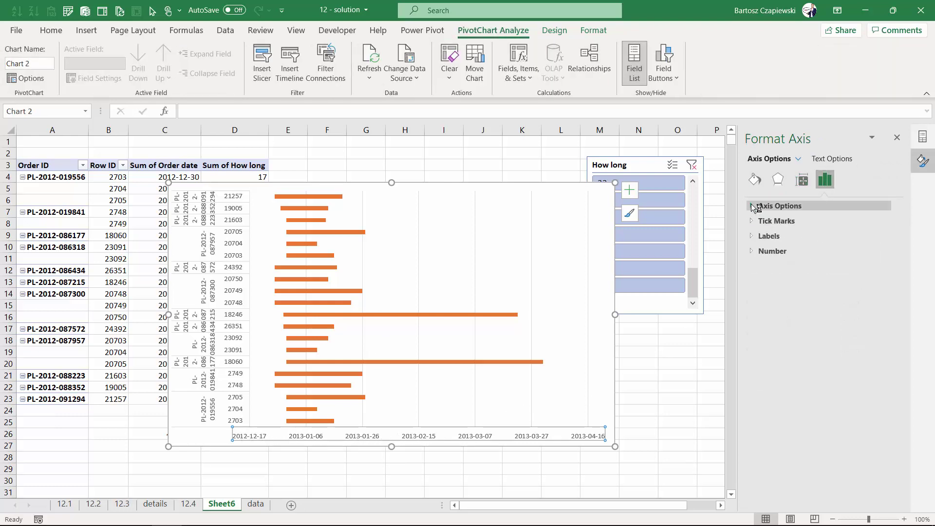
pyautogui.click(760, 206)
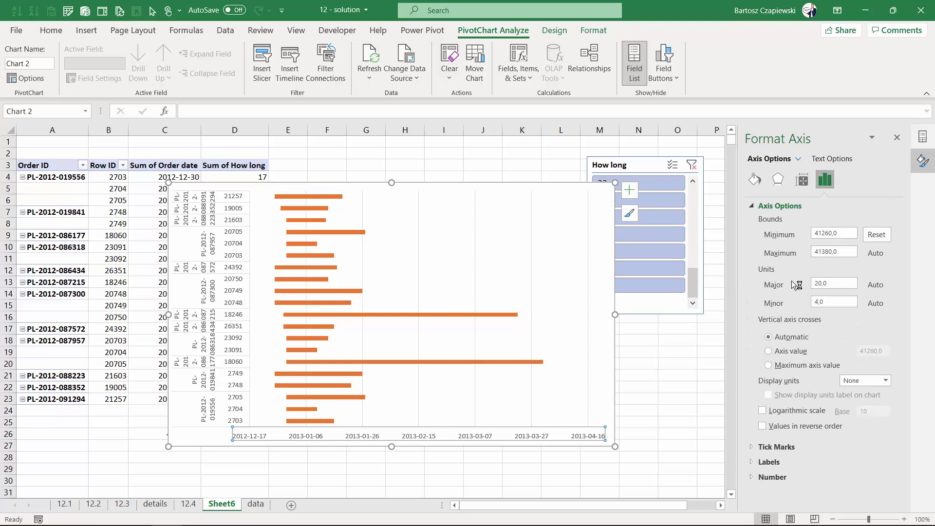
pyautogui.moveTo(840, 283); pyautogui.dragTo(790, 284)
pyautogui.write('7')
pyautogui.press('Return')
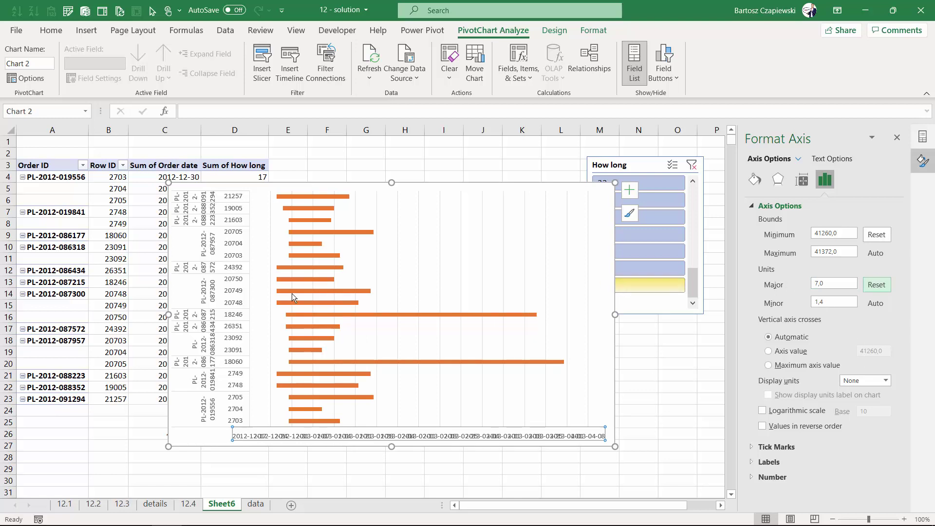
# Step: Widen the chart leftward and angle the axis date labels counterclockwise to -45°
pyautogui.moveTo(168, 314); pyautogui.dragTo(71, 314)
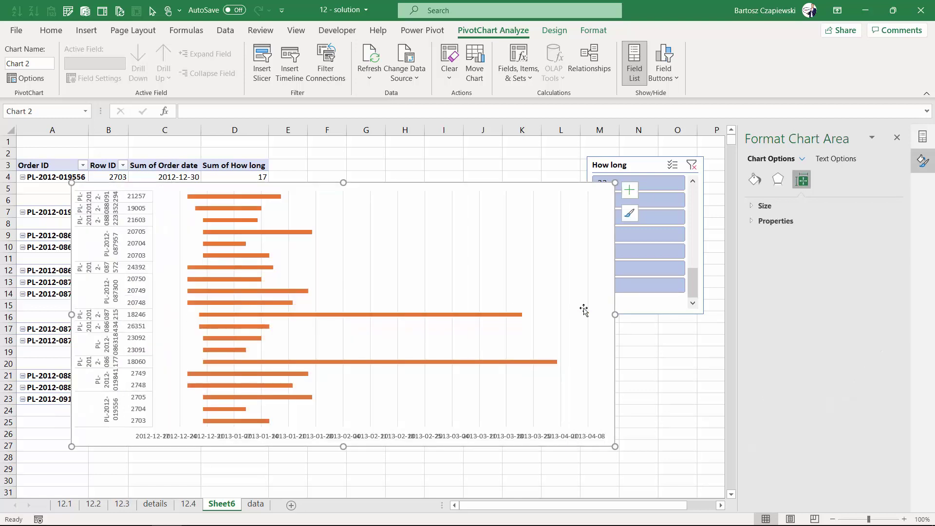
pyautogui.click(516, 432)
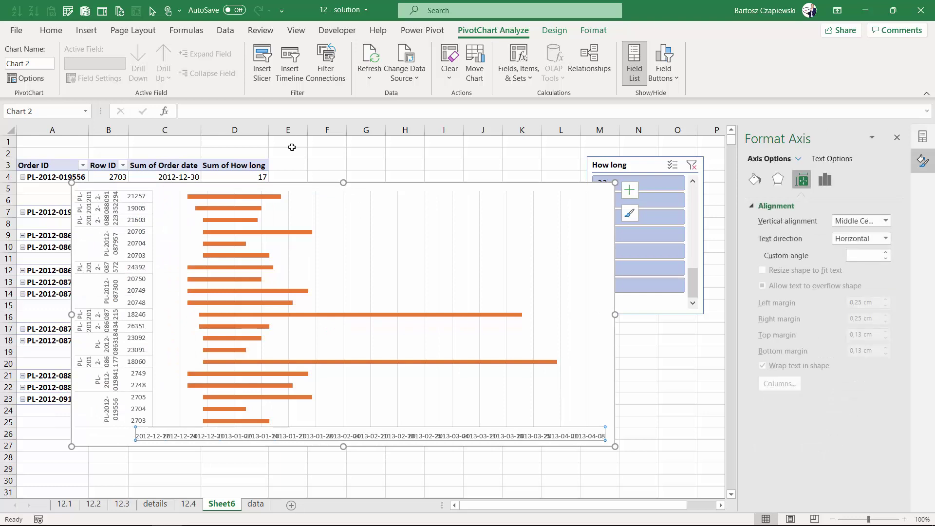
pyautogui.click(88, 32)
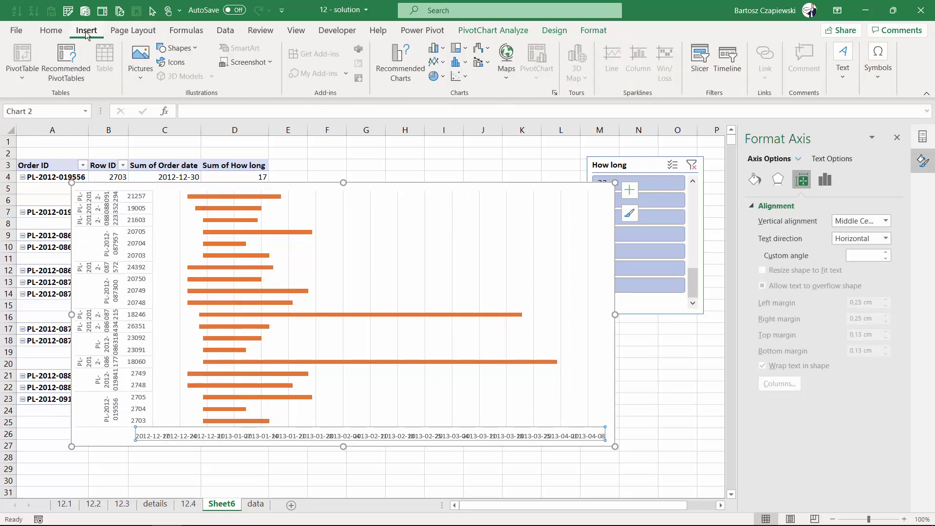
pyautogui.click(51, 31)
pyautogui.click(309, 54)
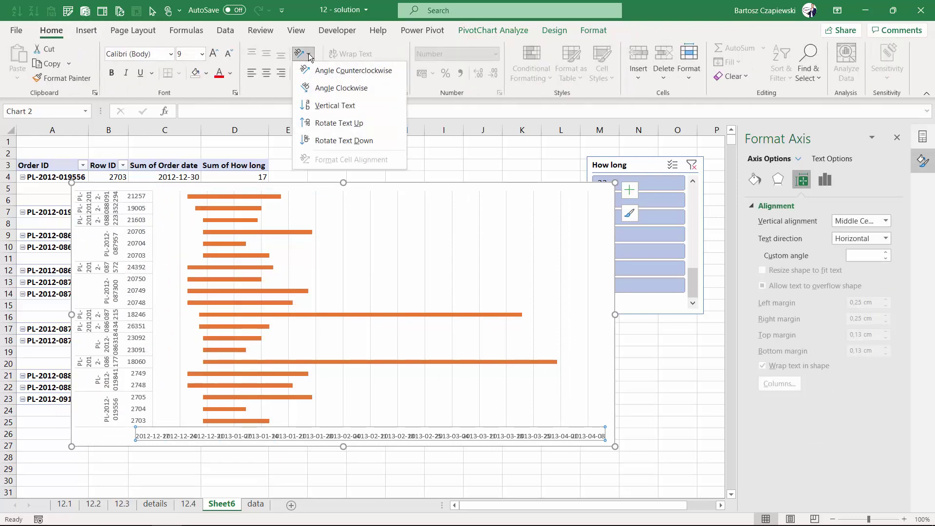
pyautogui.click(327, 70)
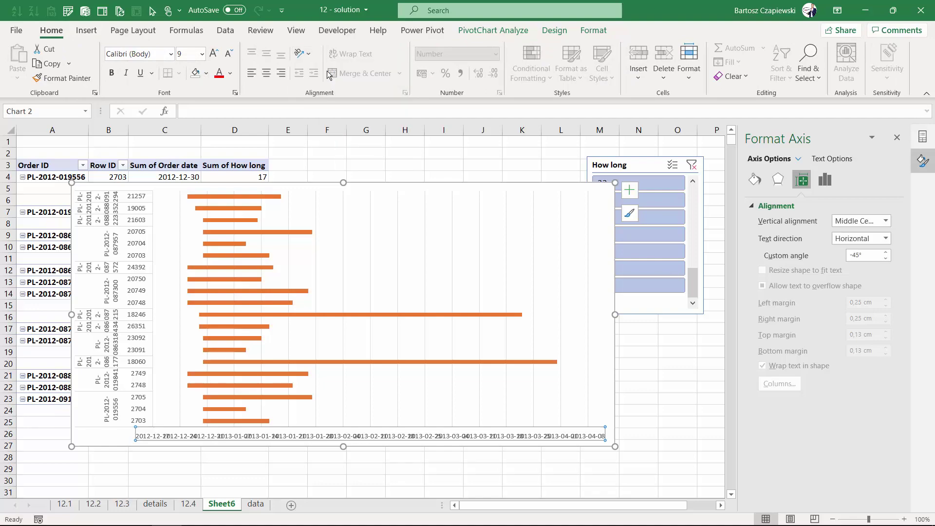